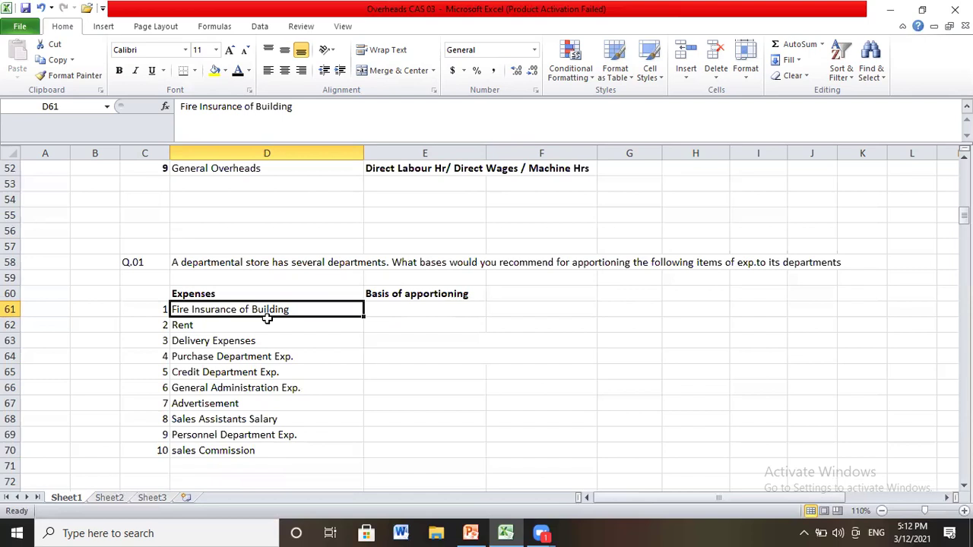
- Make the Floor Area answers for Fire Insurance of Building and Rent, cells E61 and E62, black and bold
left_click(395, 310)
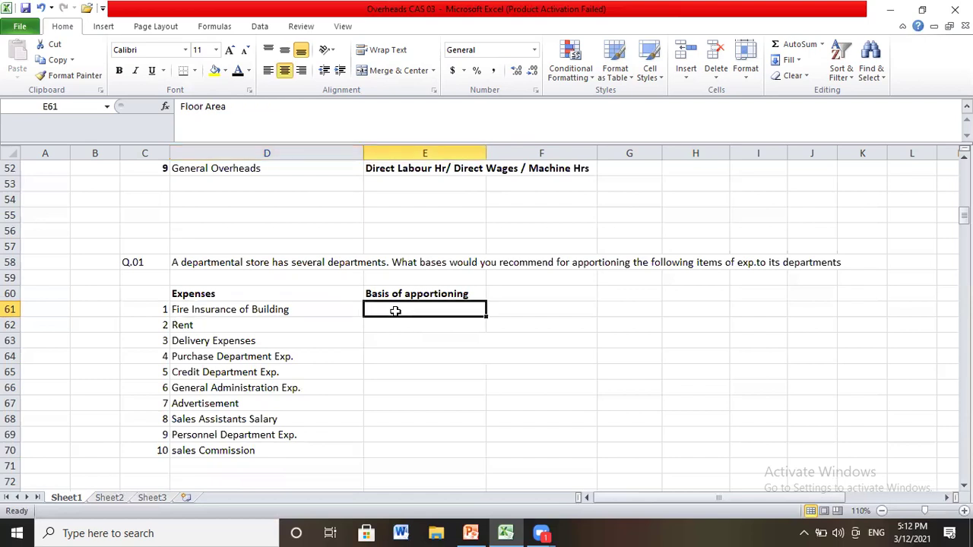
left_click(237, 70)
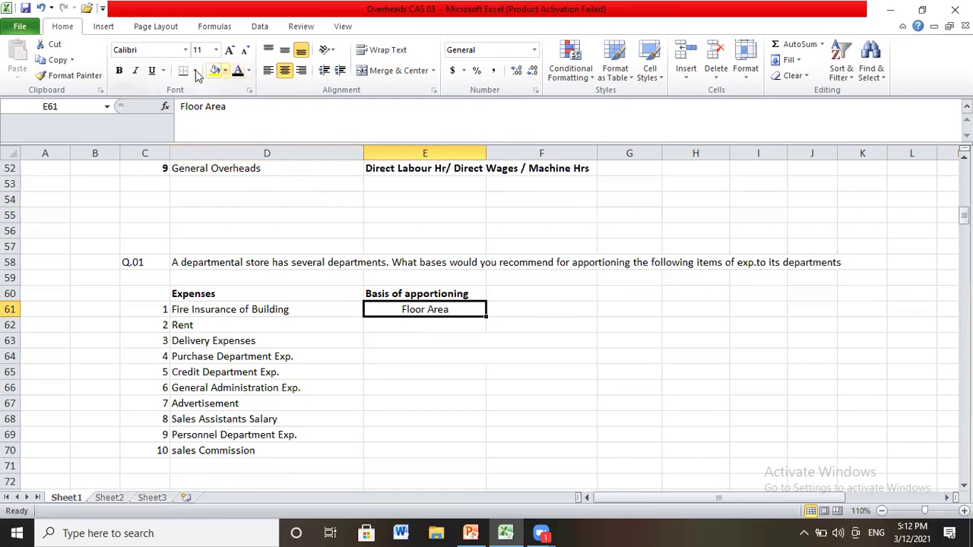
left_click(119, 71)
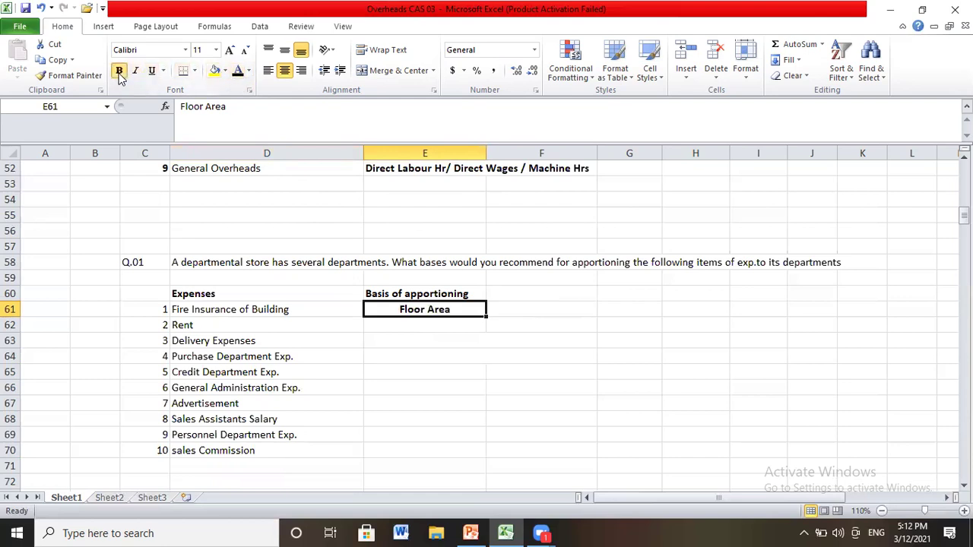
left_click(186, 325)
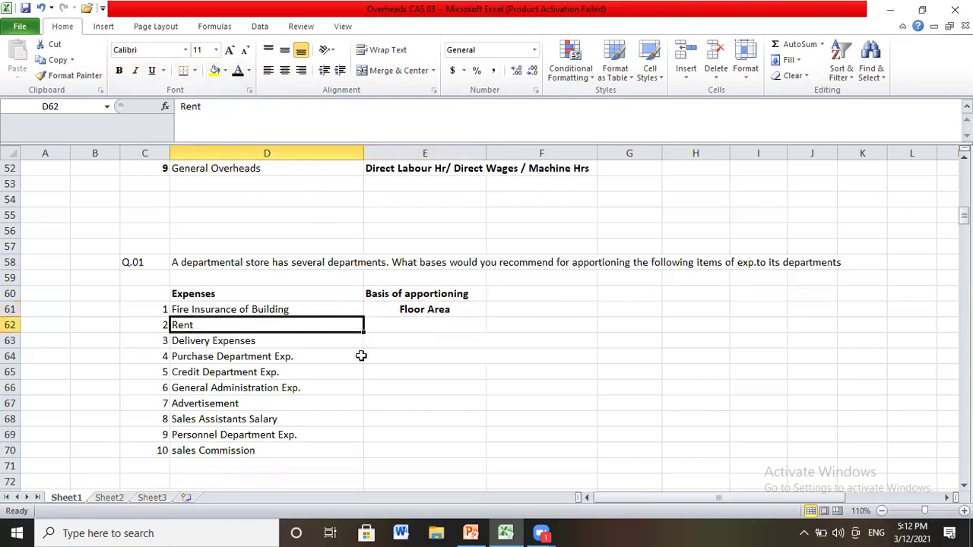
left_click(420, 335)
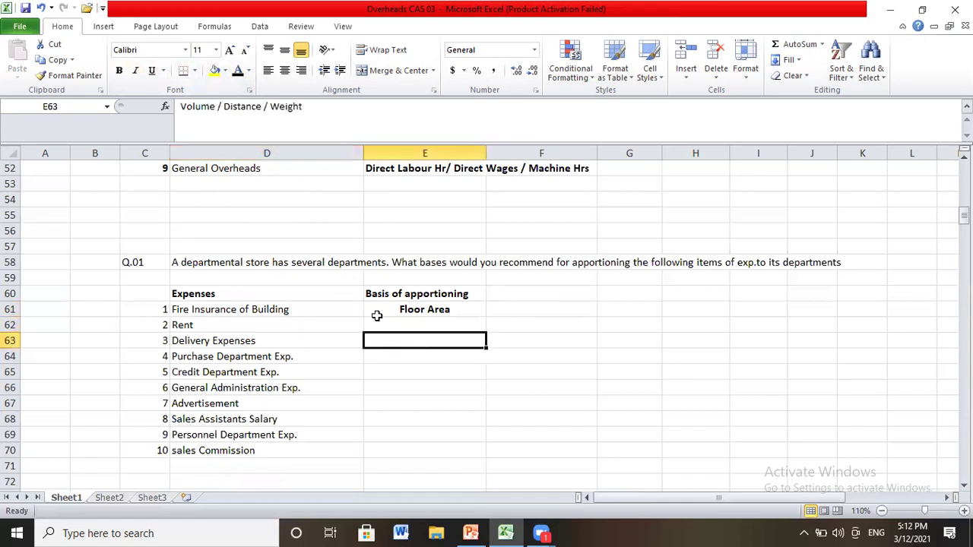
left_click(392, 323)
left_click(237, 71)
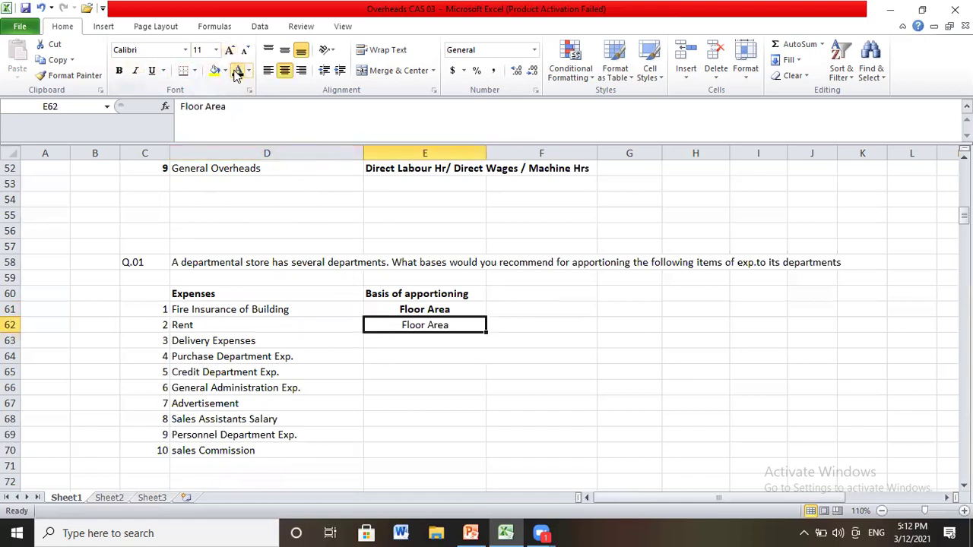
left_click(119, 70)
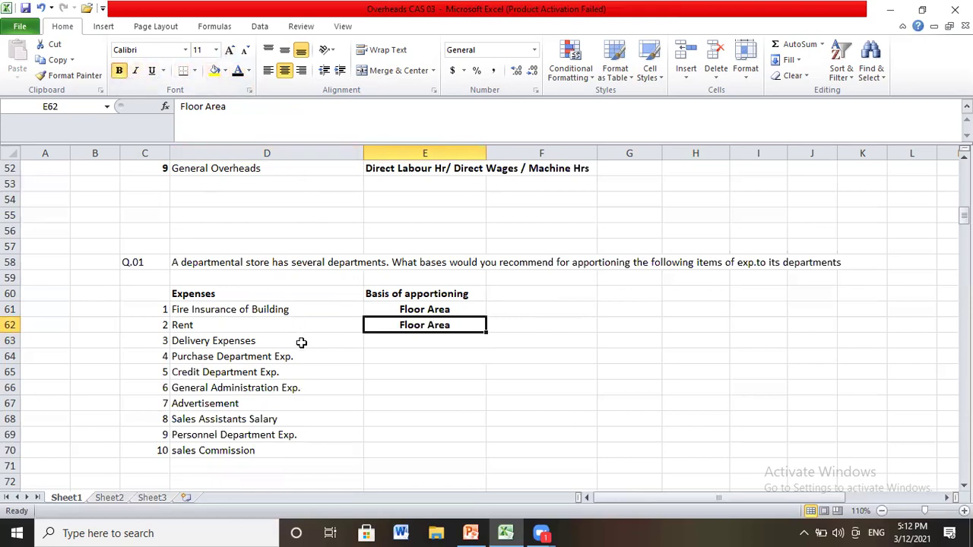
- Reveal the apportioning bases for Delivery Expenses and Purchase Department Exp., cells E63 and E64, in black bold text
left_click(356, 343)
left_click(418, 341)
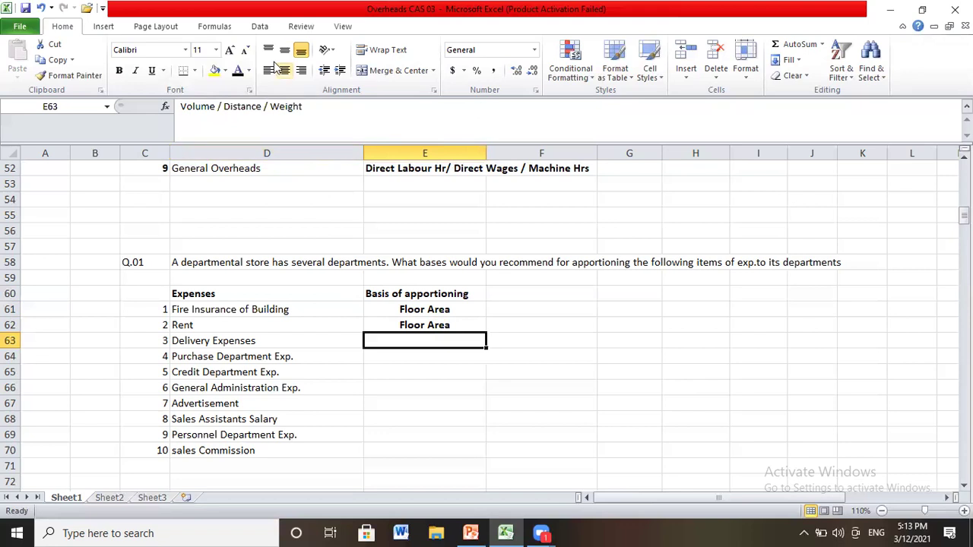
left_click(238, 71)
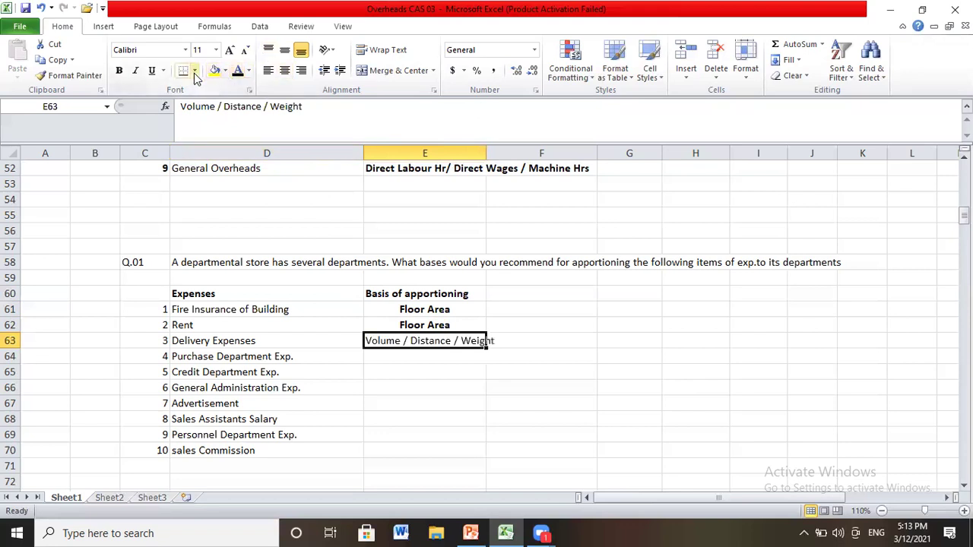
left_click(122, 72)
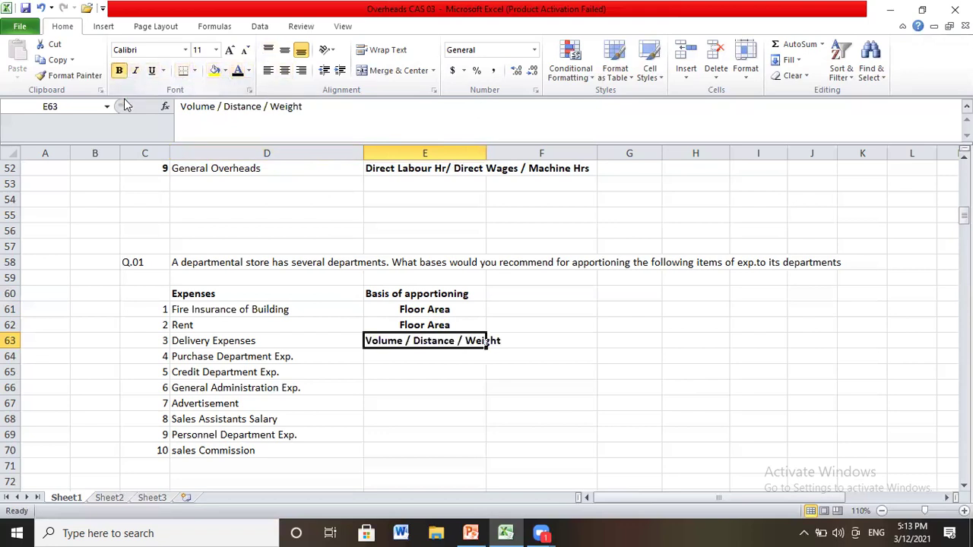
left_click(249, 359)
left_click(380, 358)
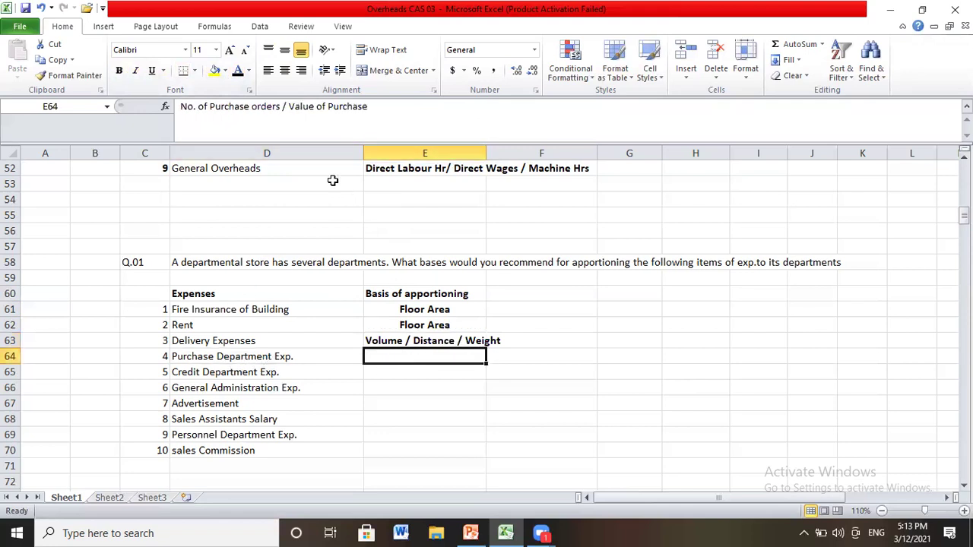
left_click(237, 71)
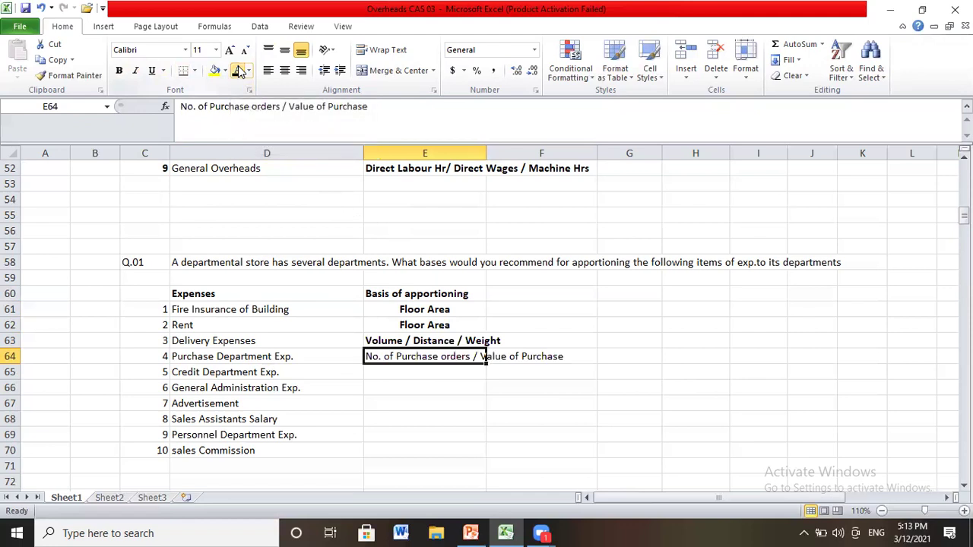
left_click(118, 70)
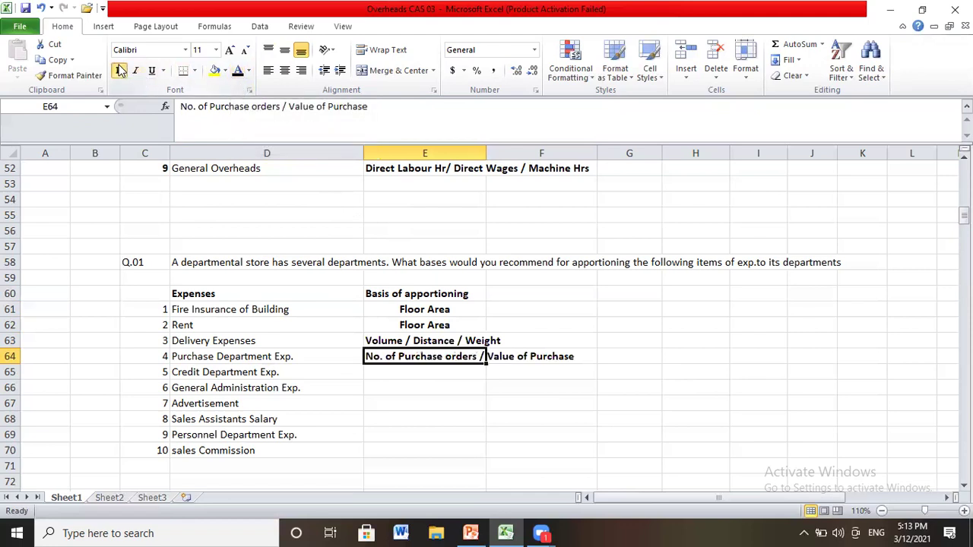
- Format the hidden basis for Credit Department Exp. in E65 as black, bold and centred text
left_click(277, 371)
left_click(374, 372)
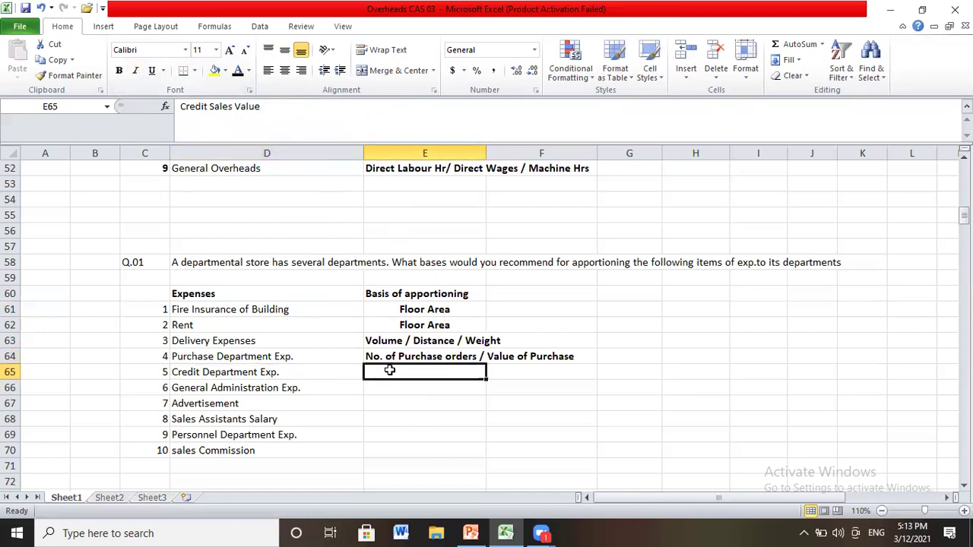
left_click(237, 72)
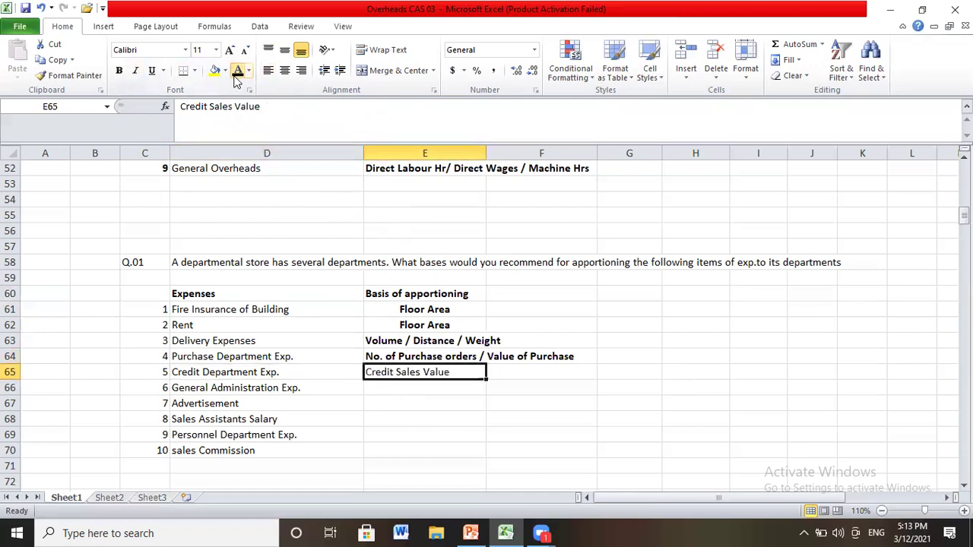
left_click(118, 70)
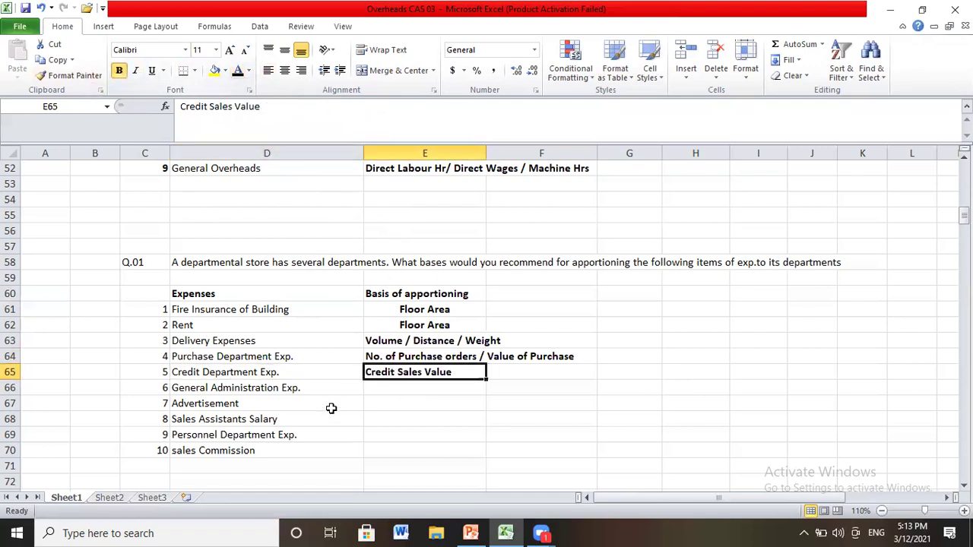
left_click(284, 70)
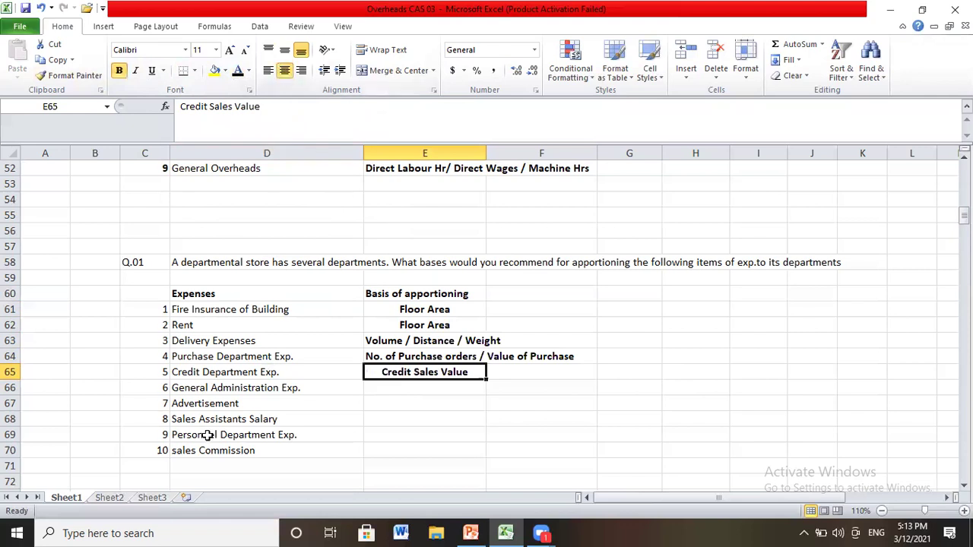
- Format the hidden basis for General Administration Exp. in E66 as black, centred and bold text
left_click(225, 390)
left_click(384, 391)
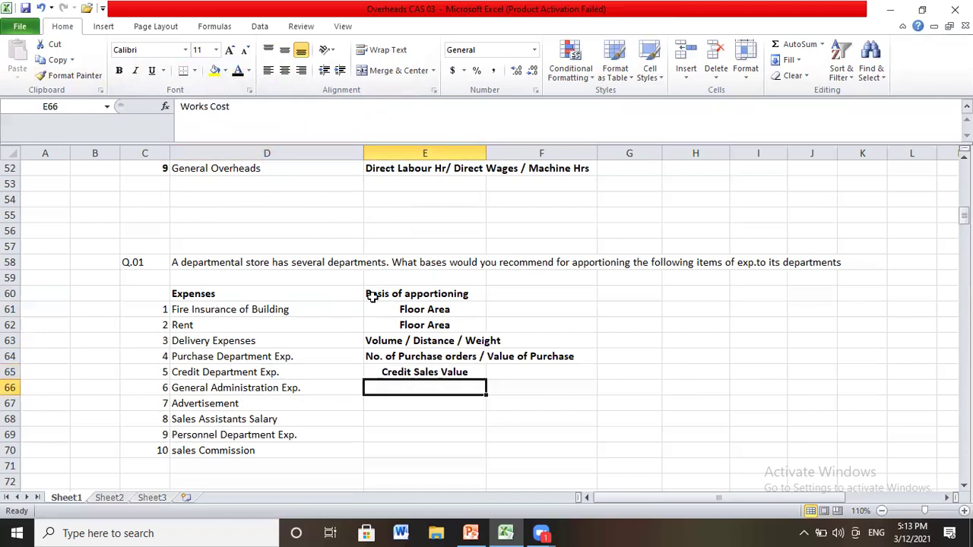
left_click(237, 70)
left_click(285, 70)
left_click(118, 70)
- Format the hidden basis for Advertisement in E67 as black, bold and centred text
left_click(231, 403)
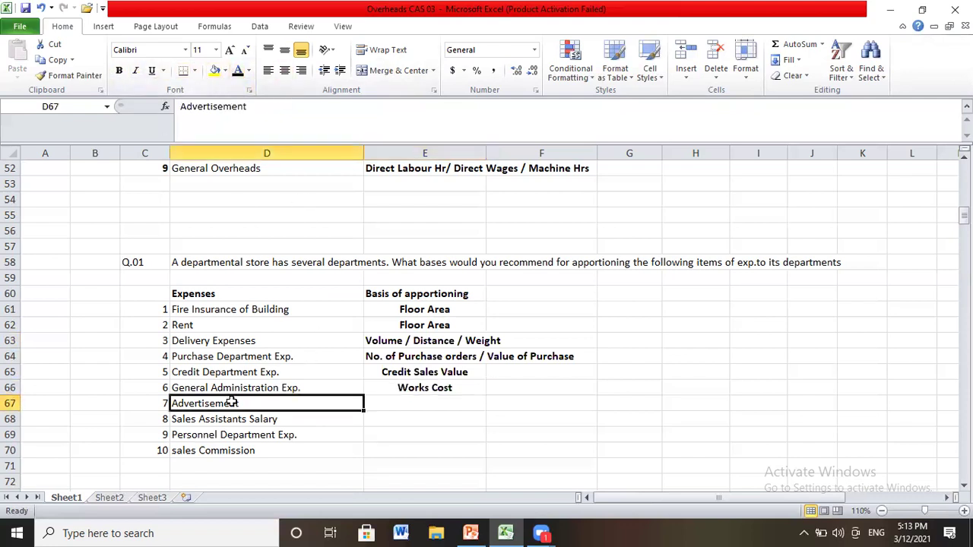
left_click(373, 404)
left_click(237, 71)
left_click(119, 69)
left_click(284, 70)
- Format the hidden basis for Sales Assistants Salary in E68 as black, bold and centred text
left_click(266, 419)
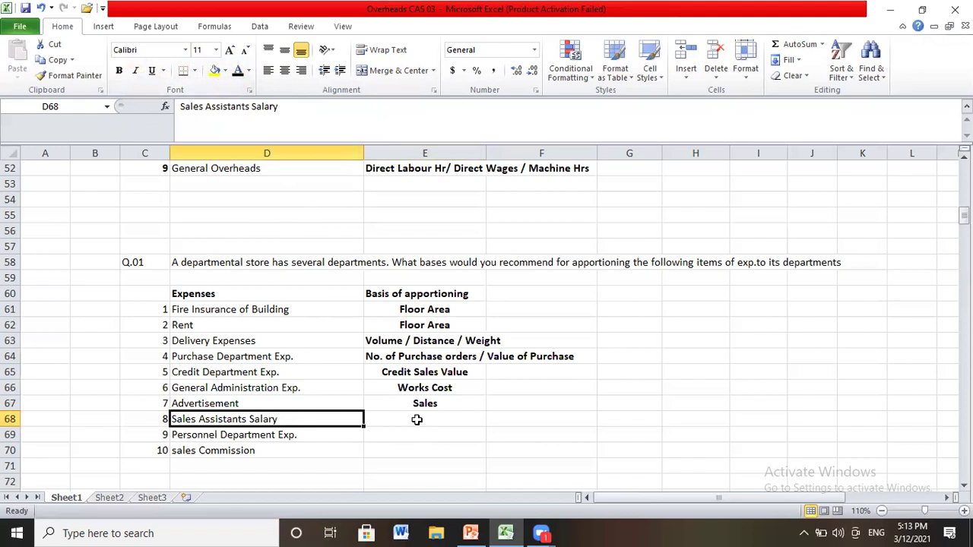
left_click(417, 419)
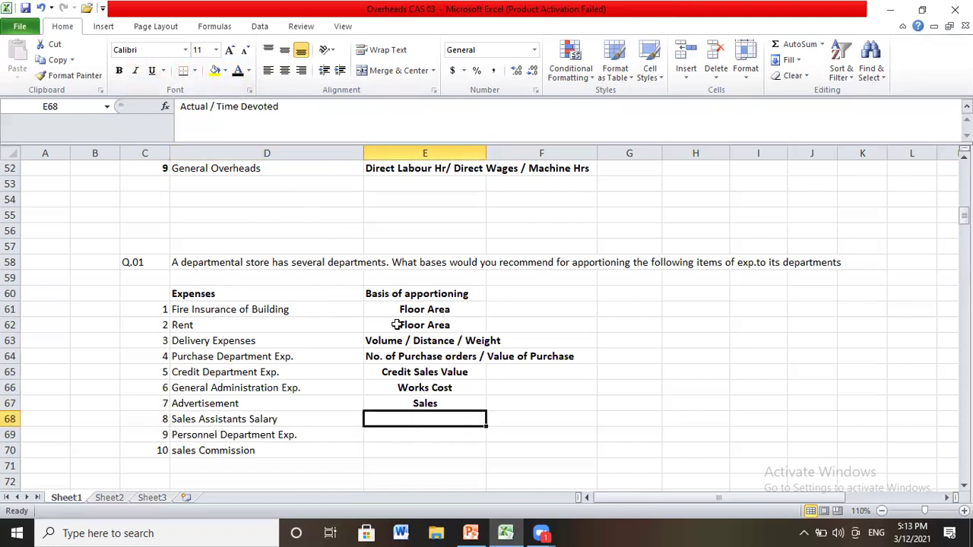
left_click(238, 75)
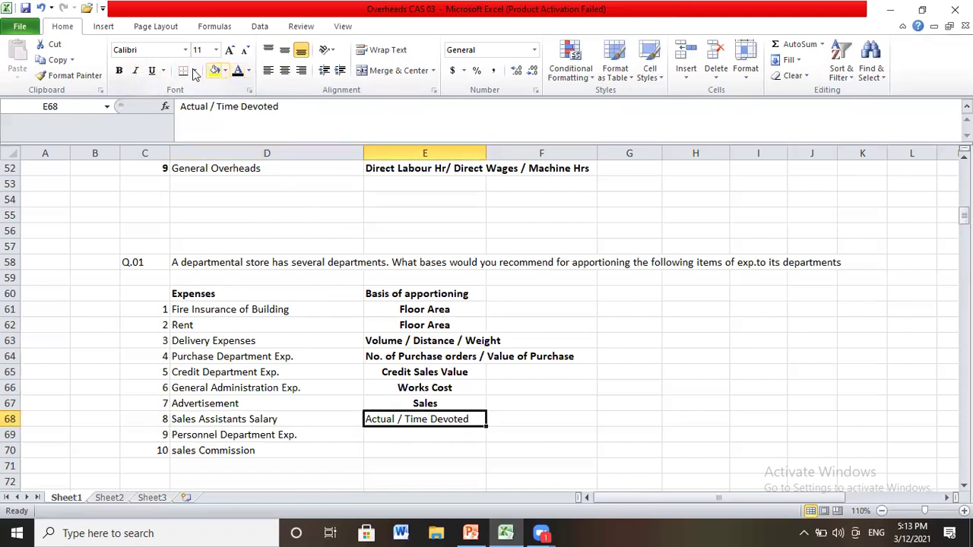
left_click(119, 71)
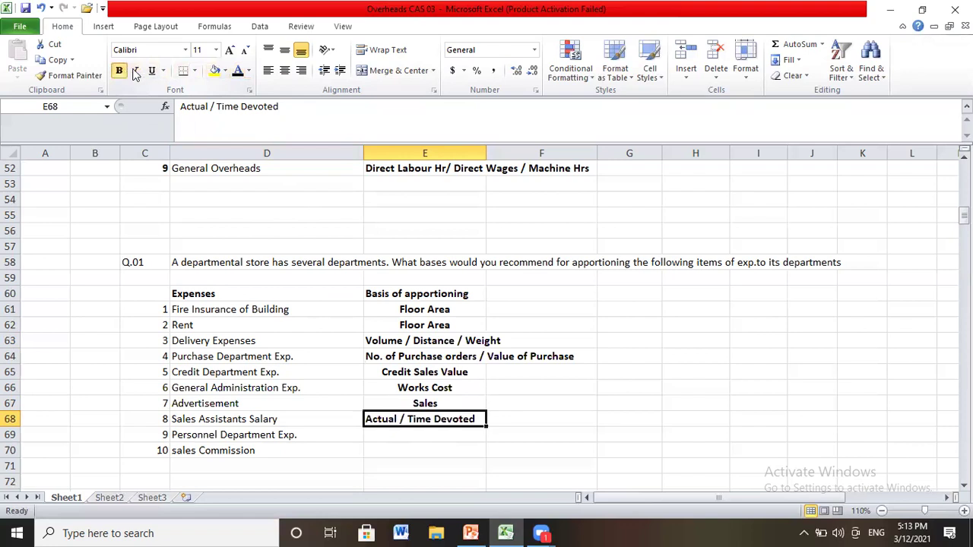
left_click(284, 70)
- Make the hidden bases for Personnel Department Exp. and sales Commission, cells E69 and E70, black, bold and centred
left_click(391, 437)
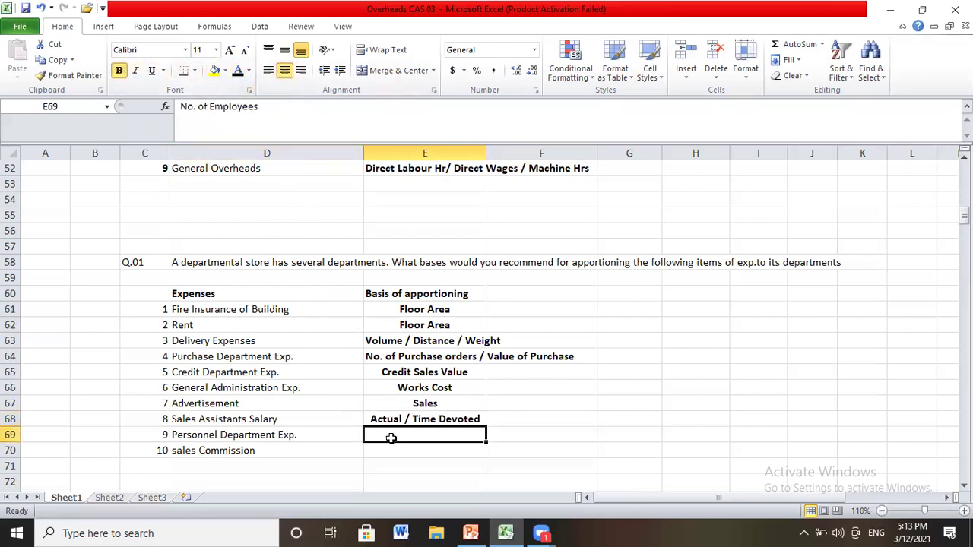
left_click(237, 71)
left_click(120, 71)
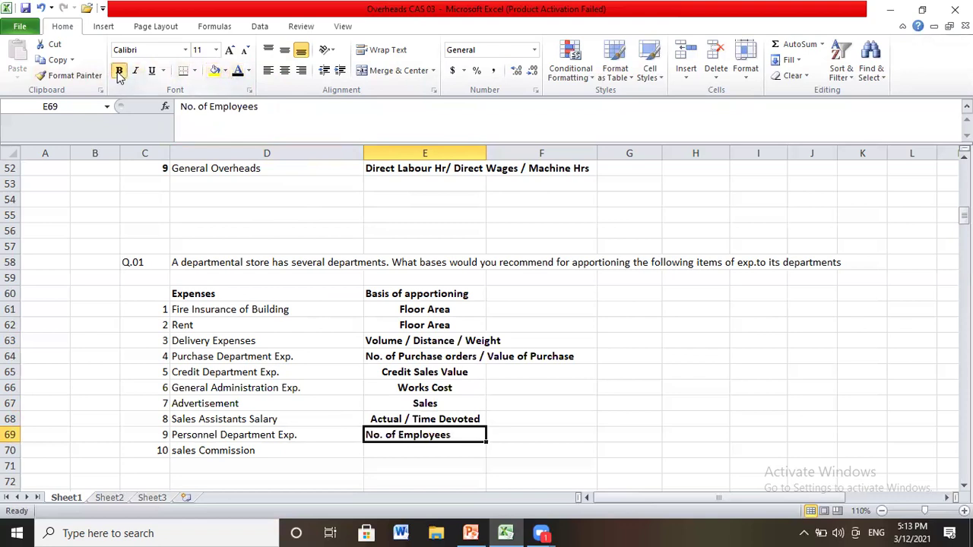
left_click(285, 71)
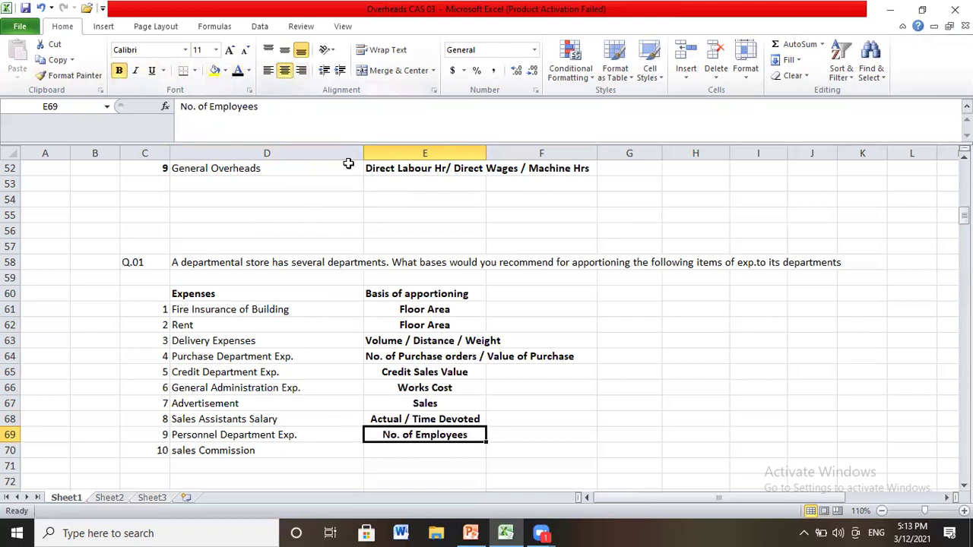
key("Down")
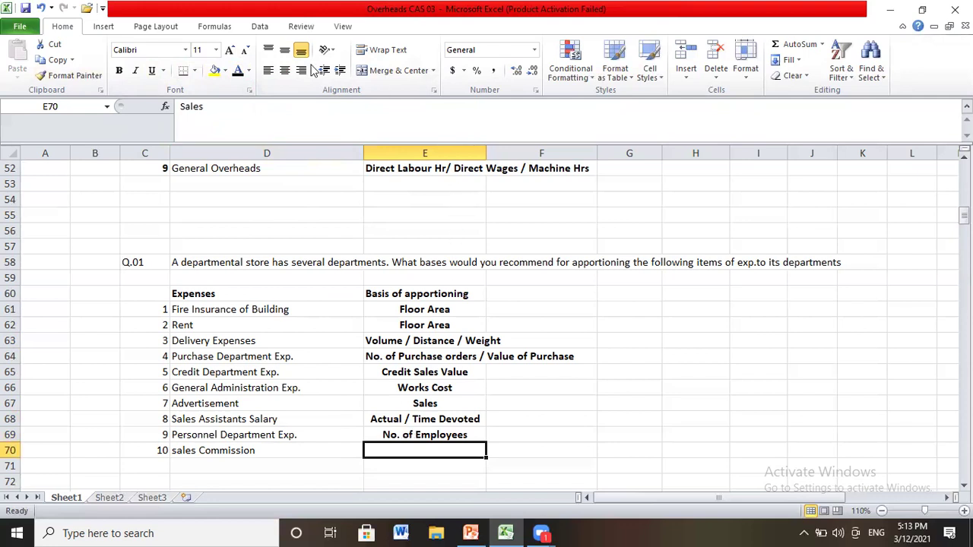
left_click(238, 71)
left_click(118, 70)
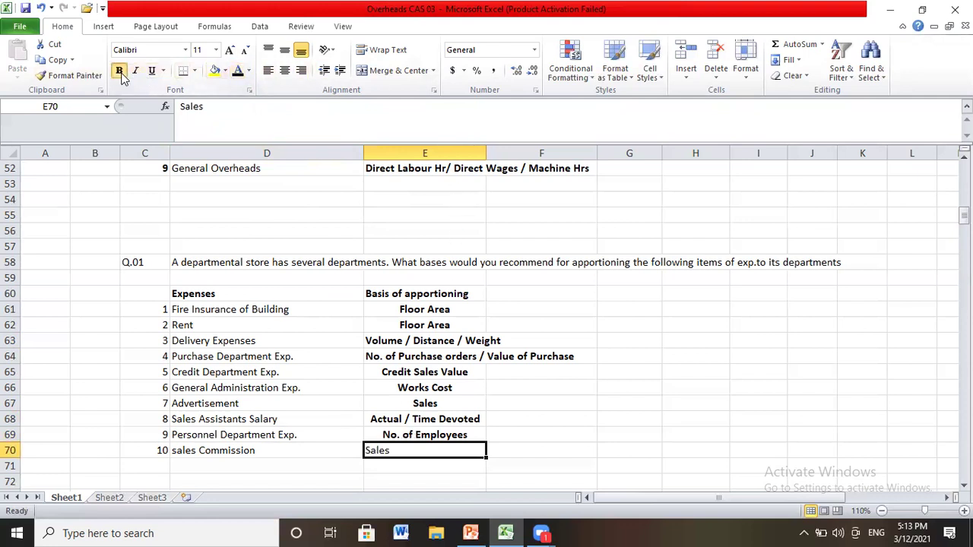
left_click(283, 70)
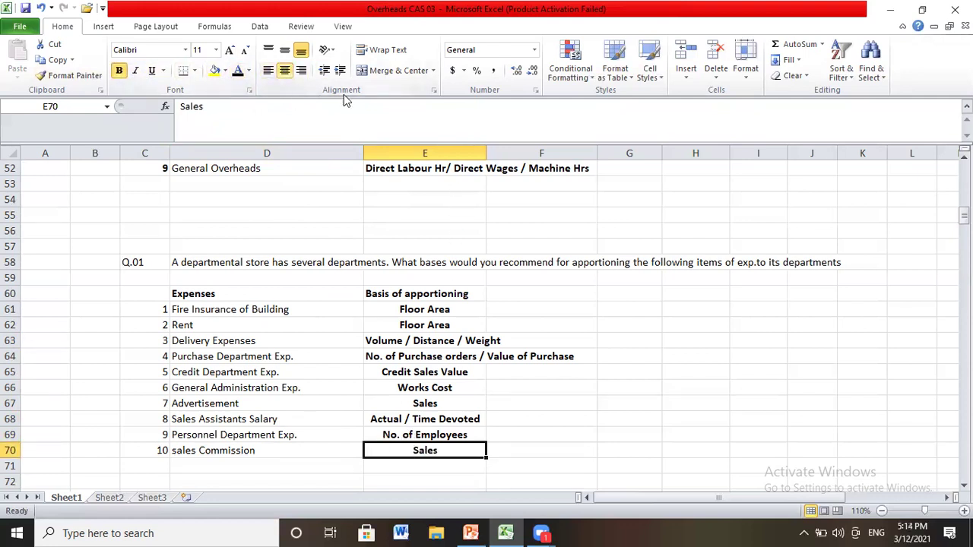
left_click(593, 418)
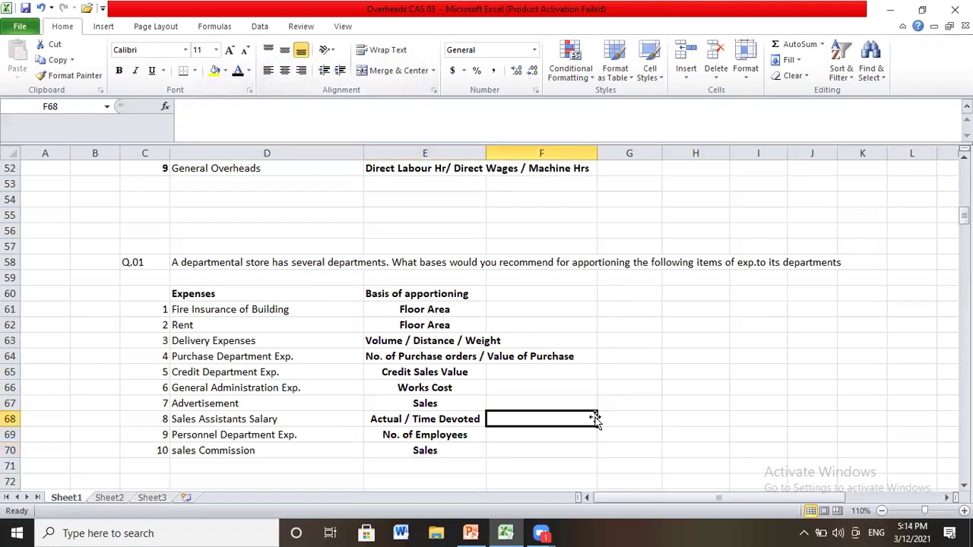
- Make the question number Q.01 in cell C58 bold
left_click(139, 261)
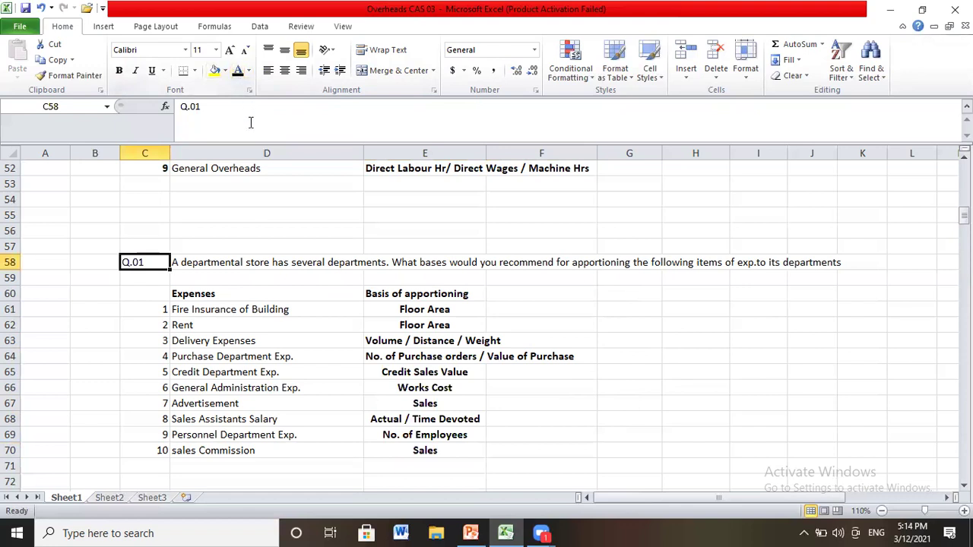
left_click(225, 251)
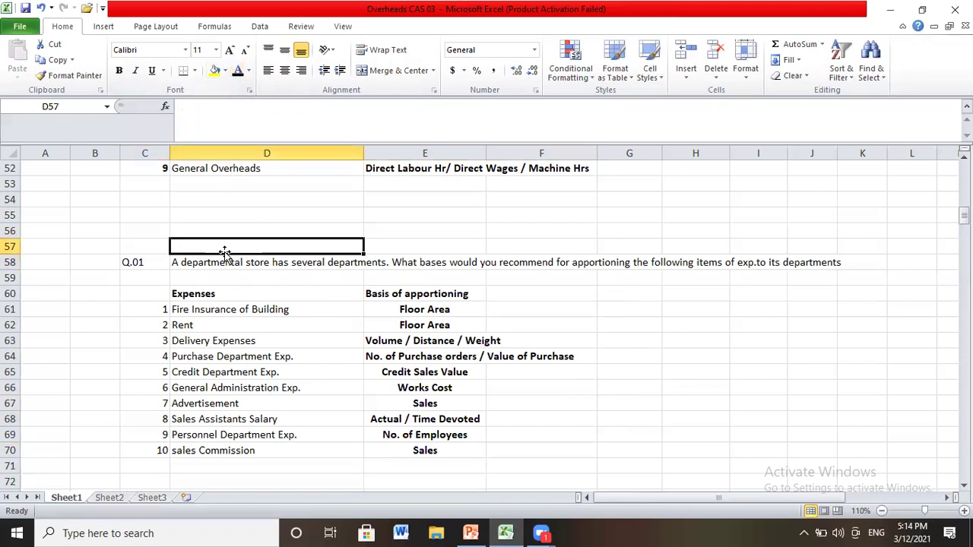
left_click(145, 251)
left_click(144, 262)
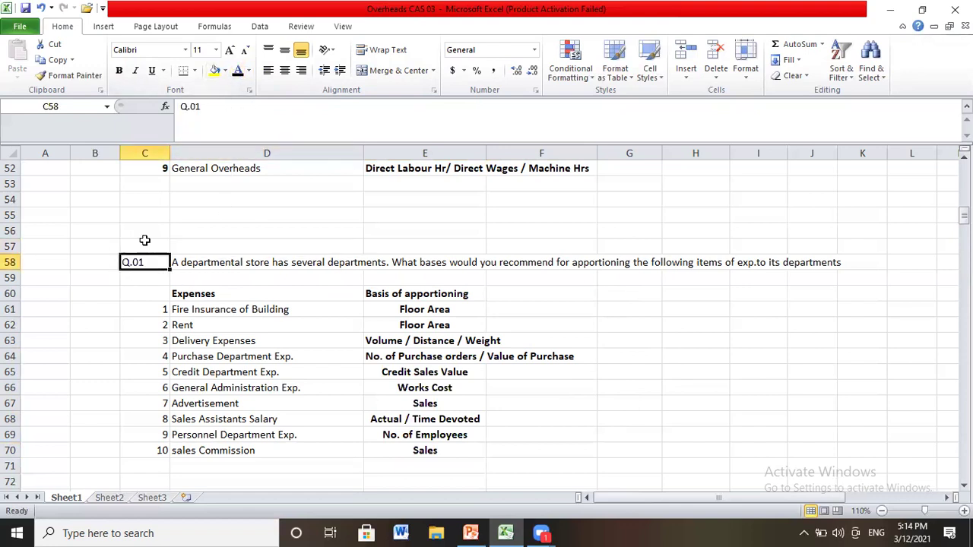
left_click(119, 70)
left_click(572, 334)
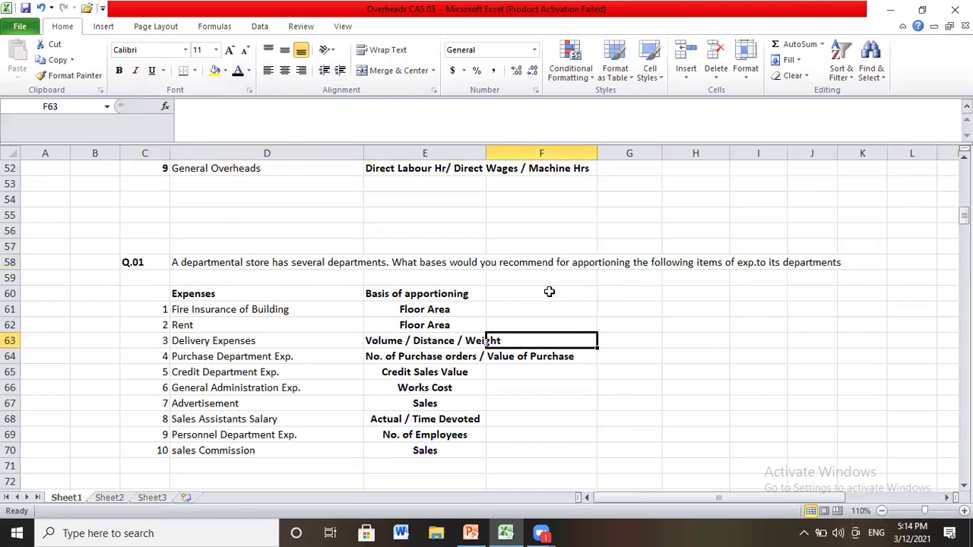
key("Down")
key("Down")
key("Down")
key("Down")
key("Down")
key("Down")
key("Down")
key("Down")
key("Down")
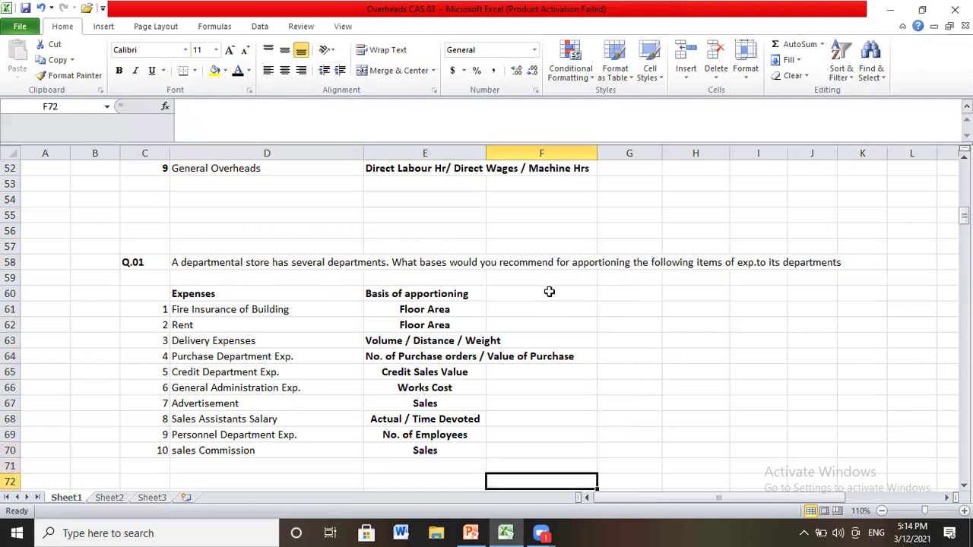
- Look over the Q.01 bases of apportioning and the opening expense rows of question Q.02
key("Down")
key("Down")
key("Down")
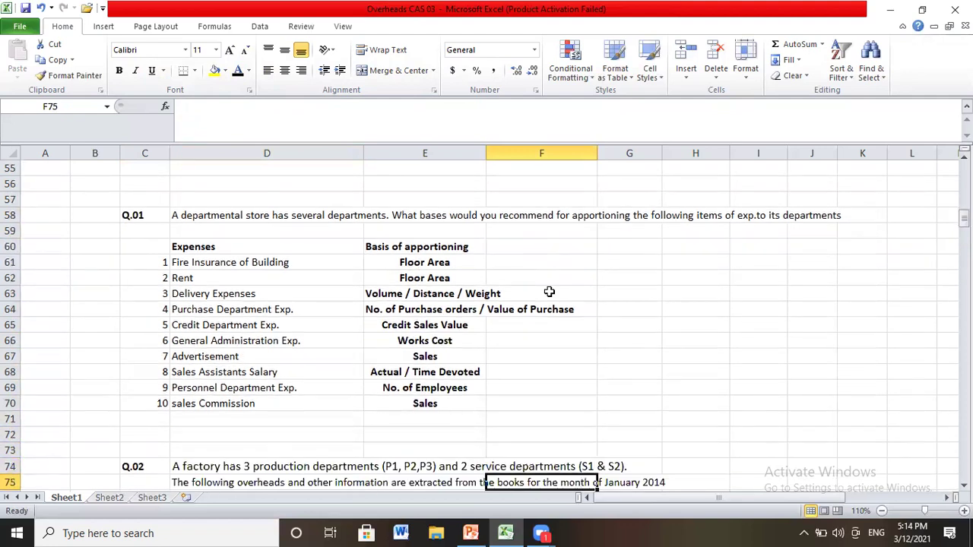
key("Down")
key("Down")
key("Down")
key("Down")
key("Down")
key("Down")
key("Down")
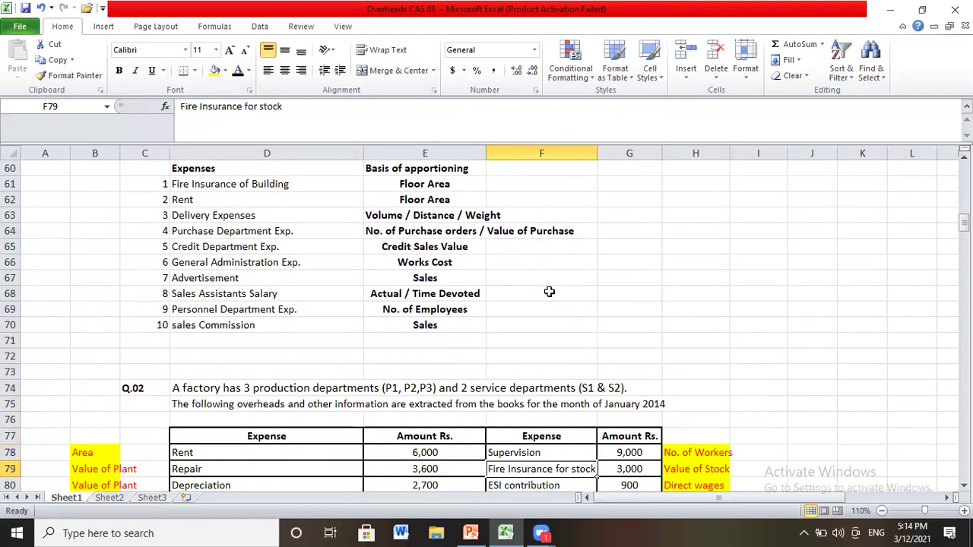
key("Up")
key("Up")
key("Up")
key("Up")
key("Up")
key("Up")
key("Up")
key("Up")
key("Up")
key("Up")
key("Up")
key("Up")
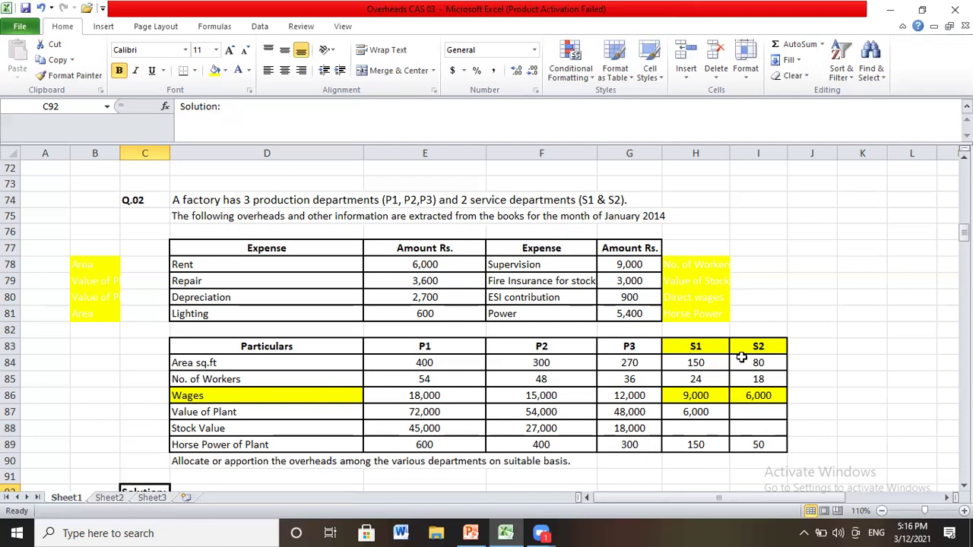
- Go through the Rent expense and the Area sq.ft figures for departments P1, P2, P3, S1 and S2 in Q.02
left_click(210, 265)
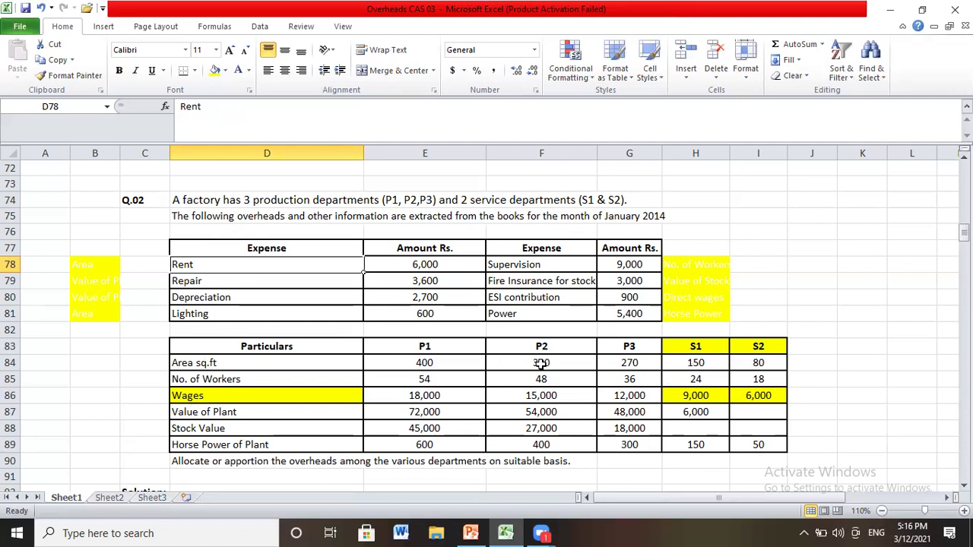
left_click(232, 362)
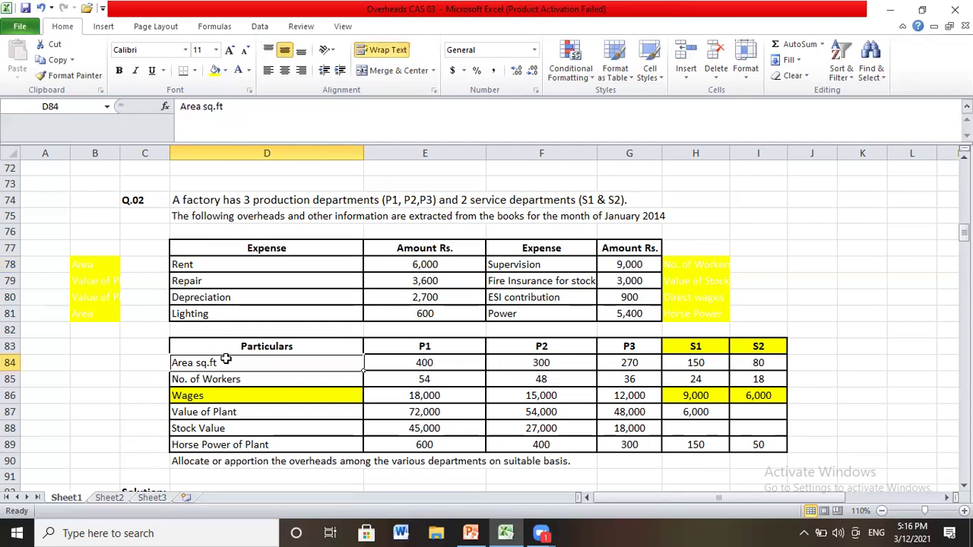
left_click(420, 366)
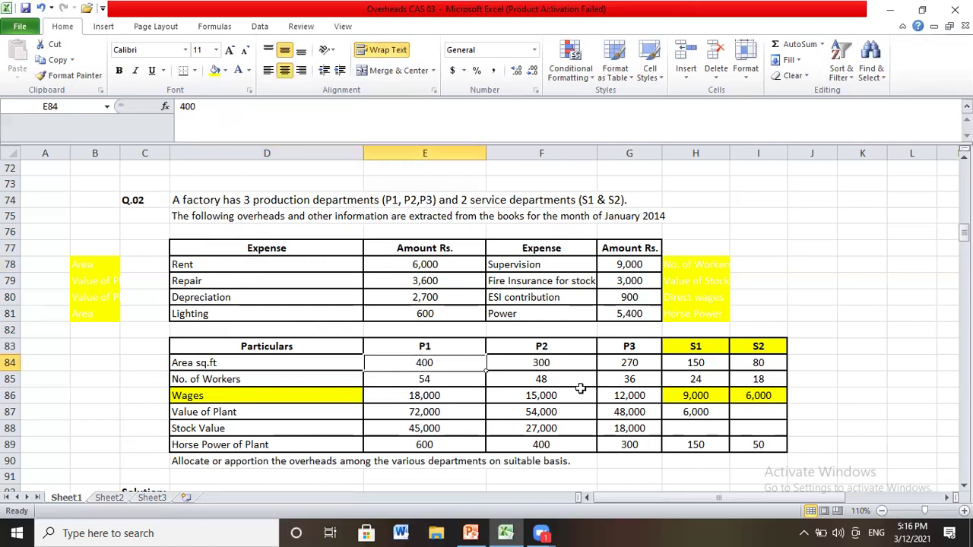
left_click(556, 367)
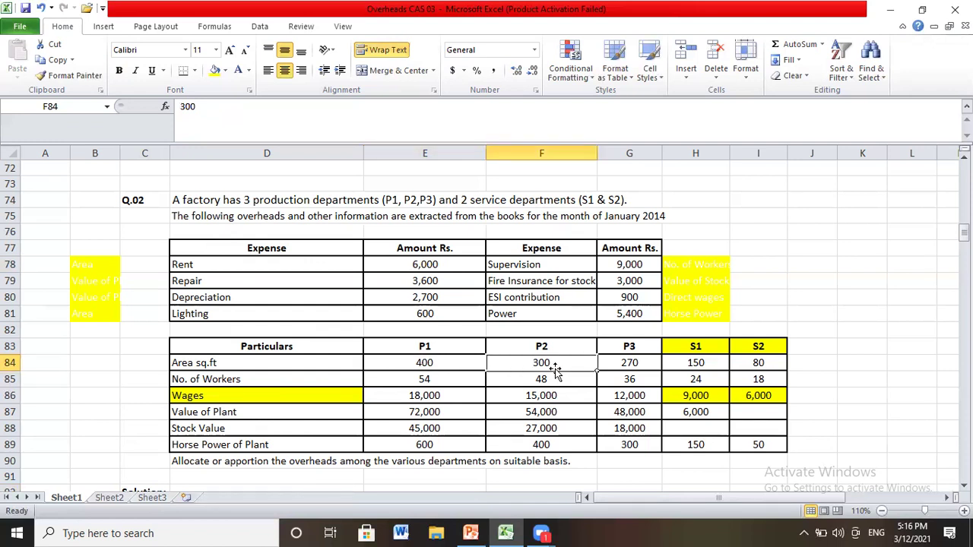
left_click(627, 365)
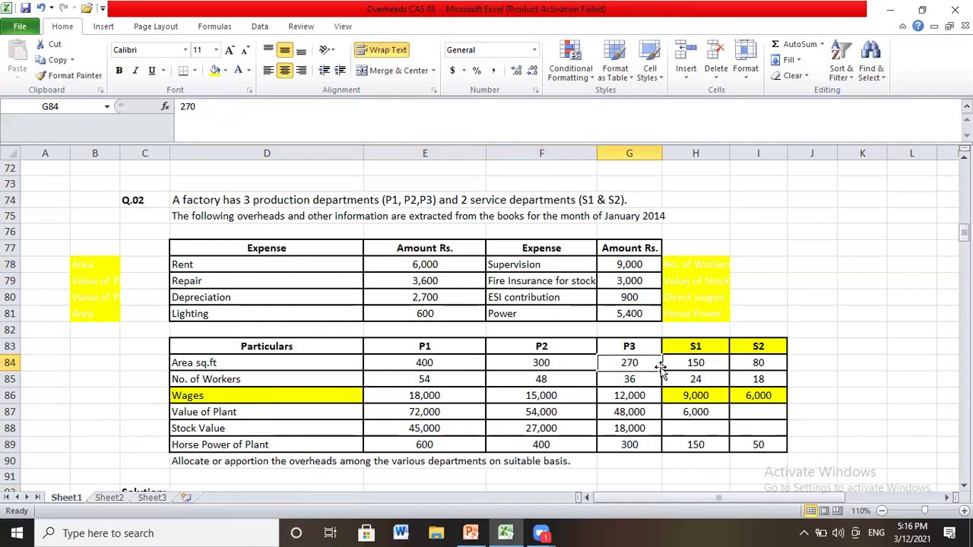
left_click(692, 362)
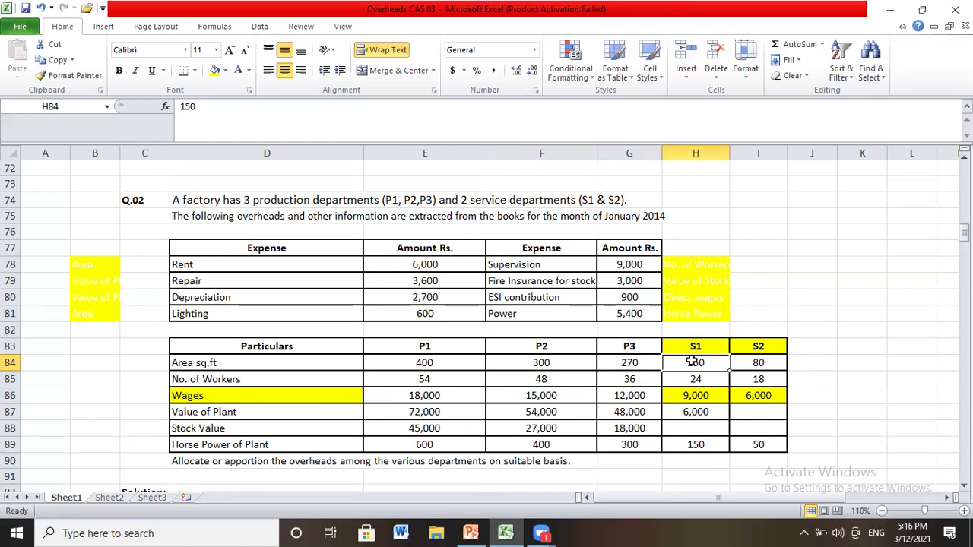
left_click(762, 366)
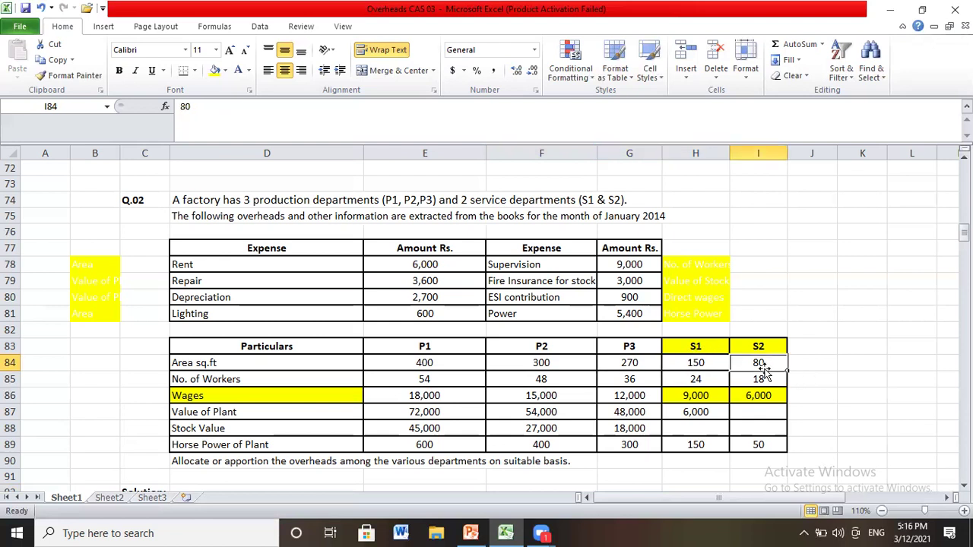
- Make the hidden Area sq.ft total in K84 and the hidden basis for Rent in B78 black
left_click(815, 361)
left_click(857, 362)
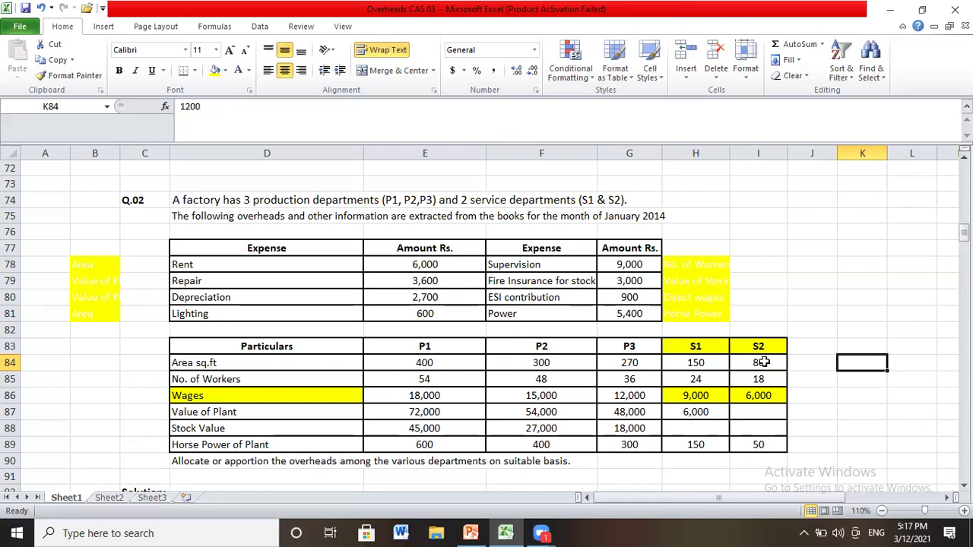
left_click(247, 70)
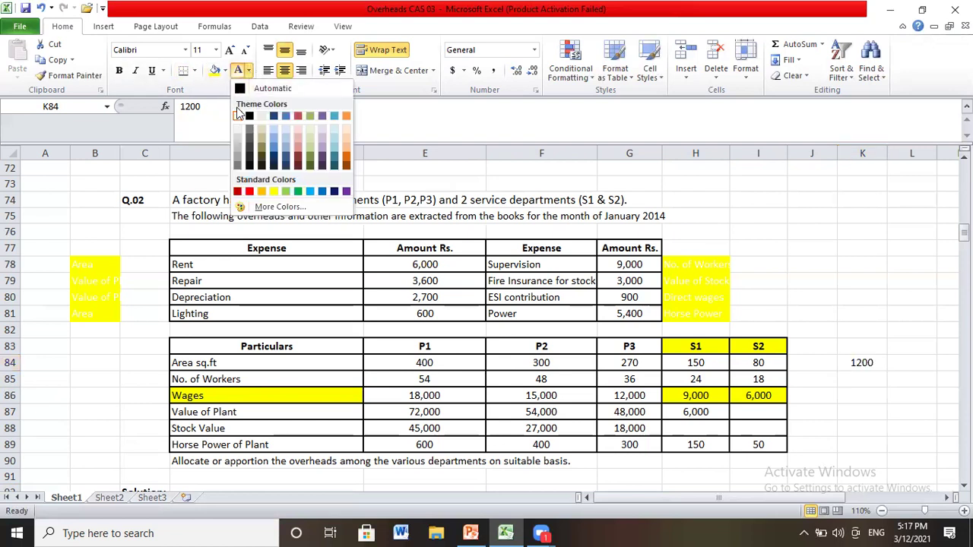
left_click(248, 118)
left_click(830, 363)
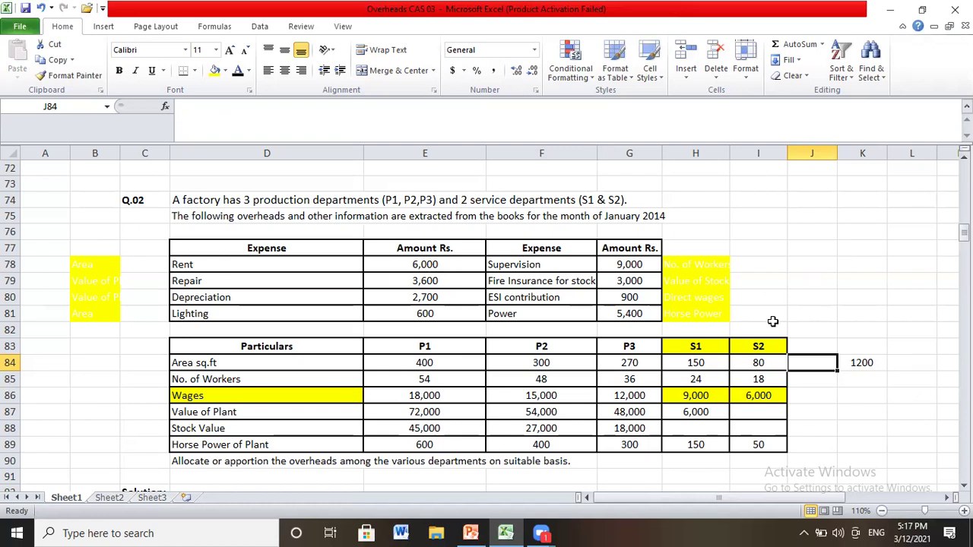
left_click(853, 361)
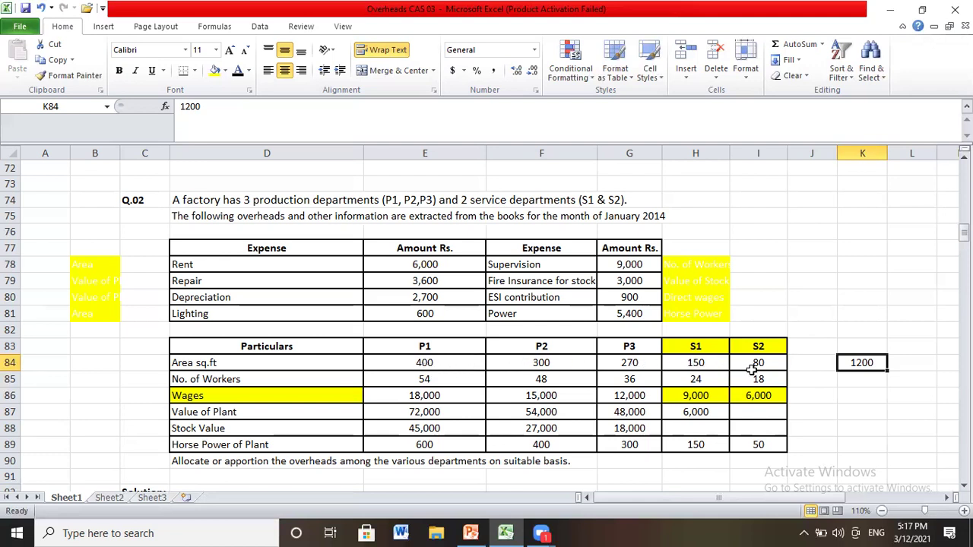
left_click(99, 269)
left_click(238, 74)
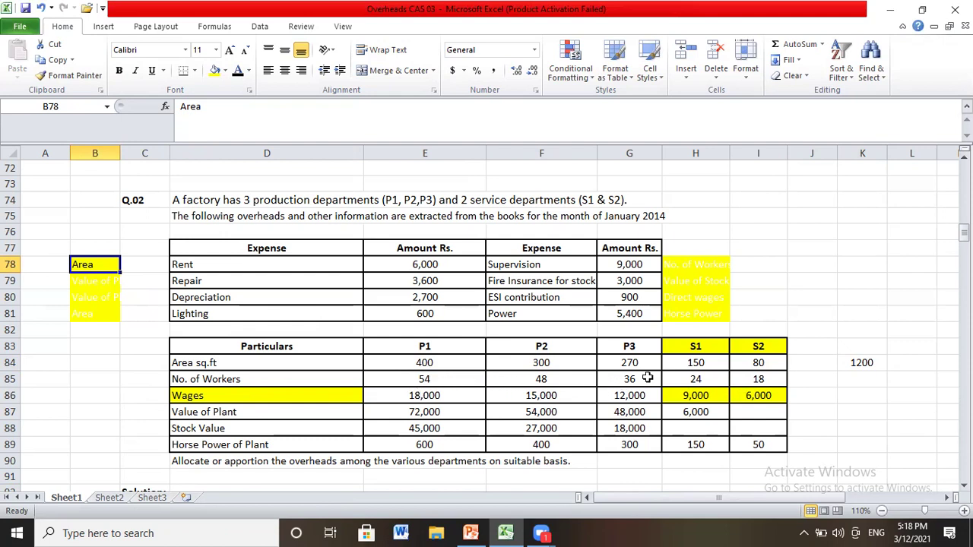
- Enter the total 180 for No. of Workers in K85 and 60,000 for Wages in K86
left_click(839, 380)
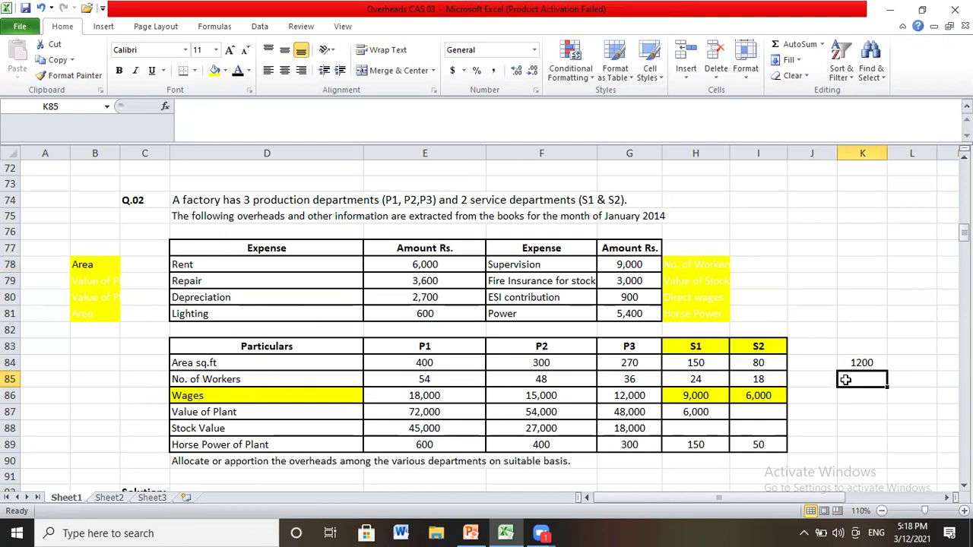
key("Left")
key("Right")
type("180")
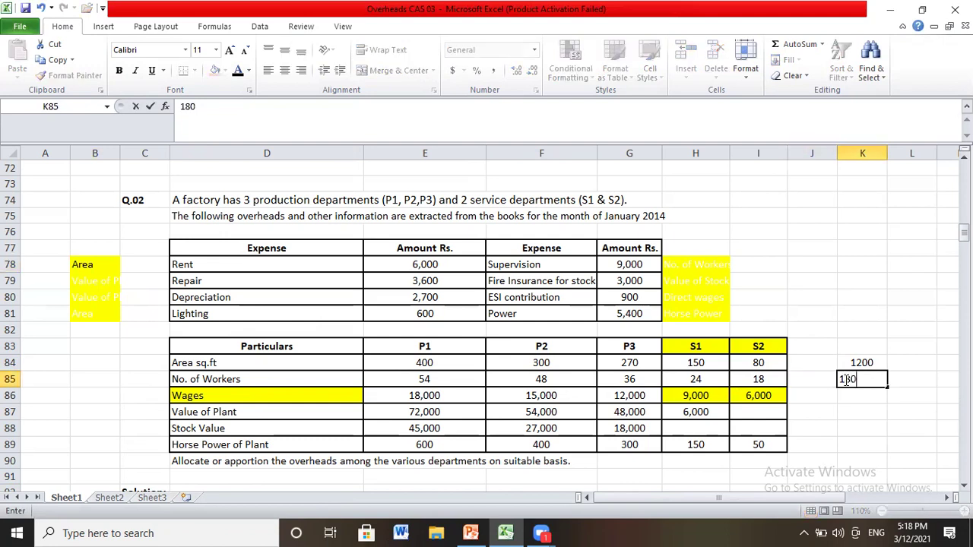
key("Return")
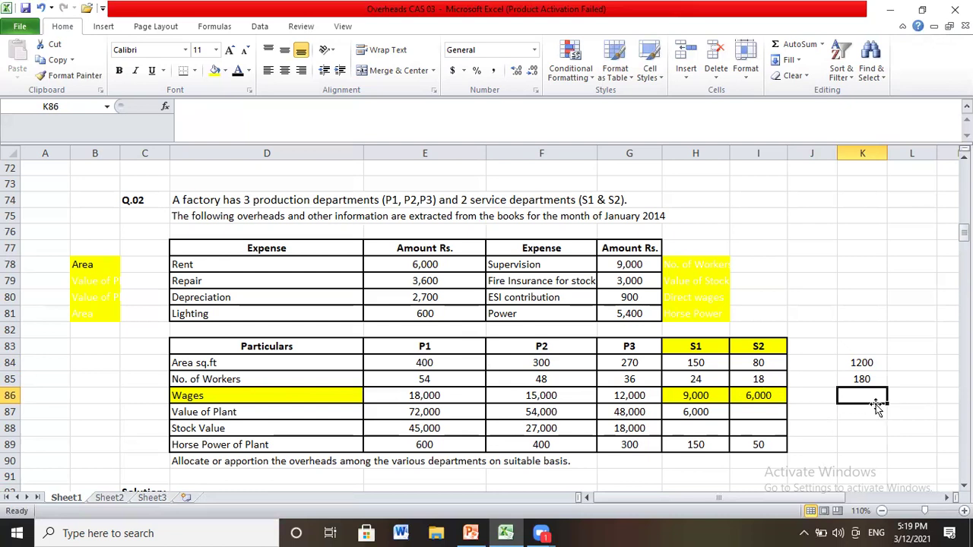
type("6")
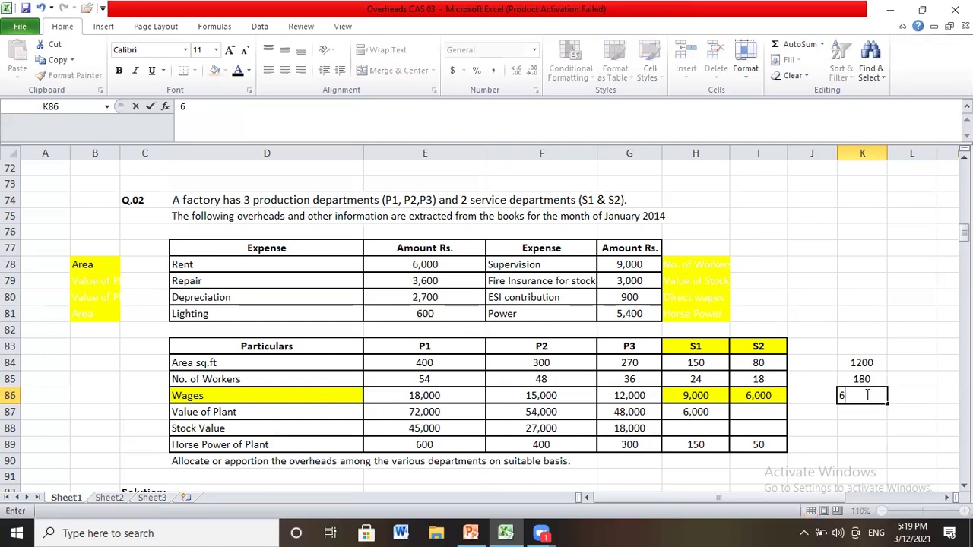
type("0,000")
key("Return")
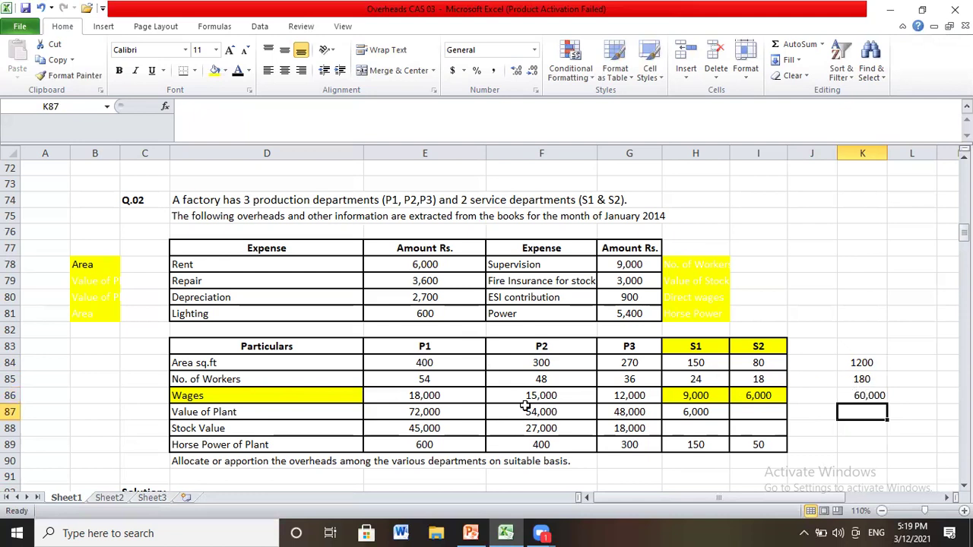
- Make the hidden note beside the Wages row in J86 black
left_click(804, 397)
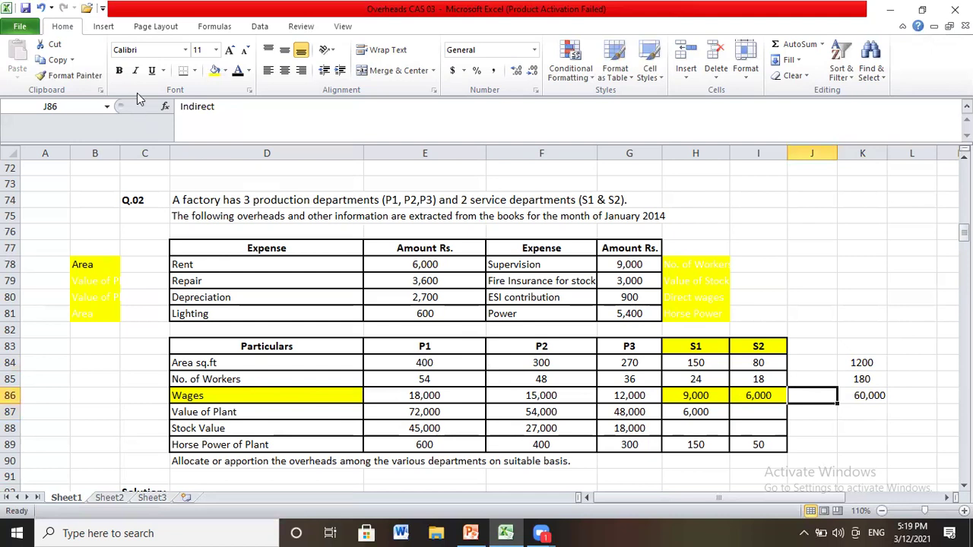
left_click(238, 71)
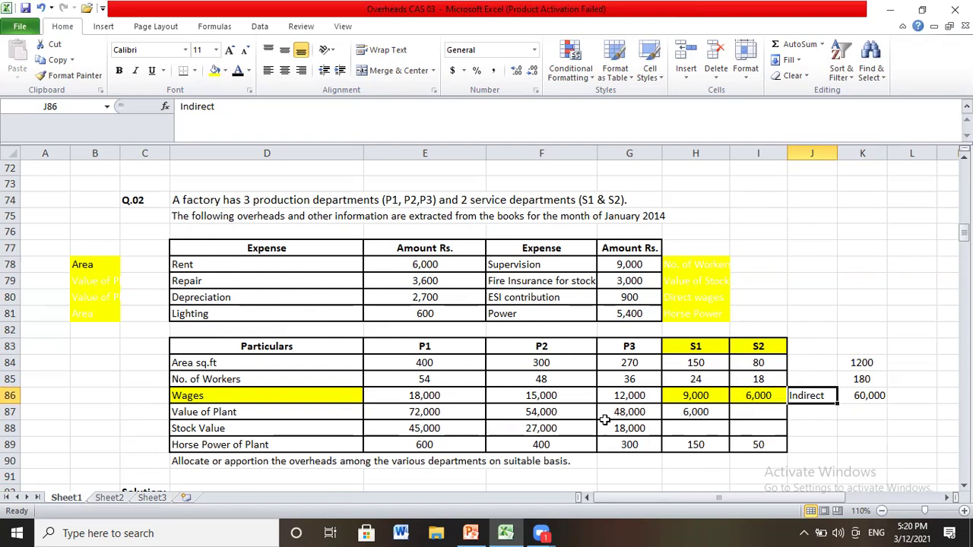
left_click(859, 412)
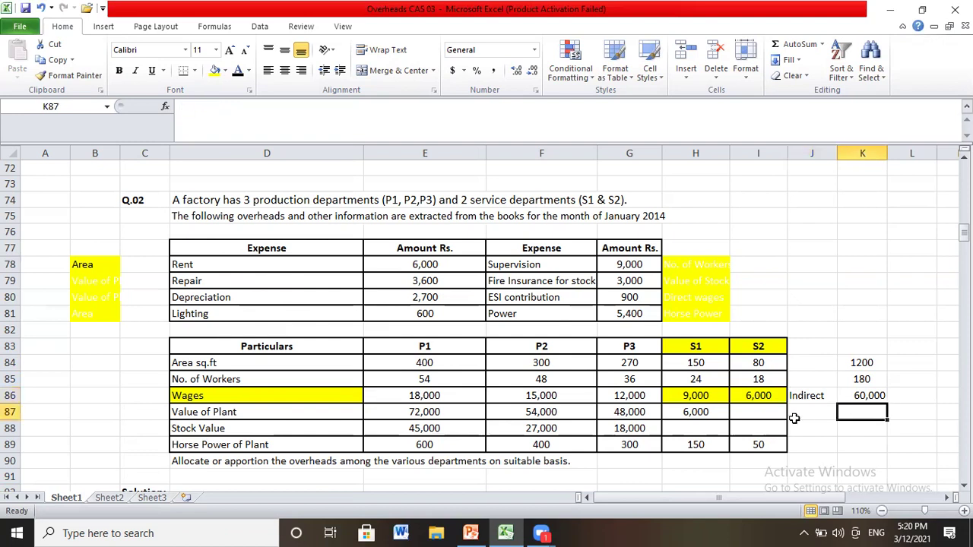
- Review the Stock Value entries across the departments and the Horse Power of Plant row
left_click(214, 428)
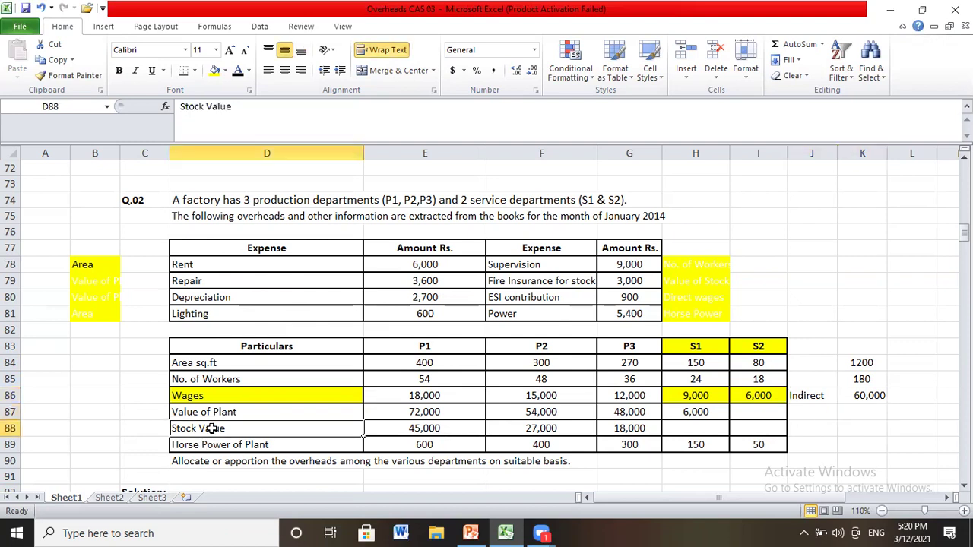
left_click(530, 430)
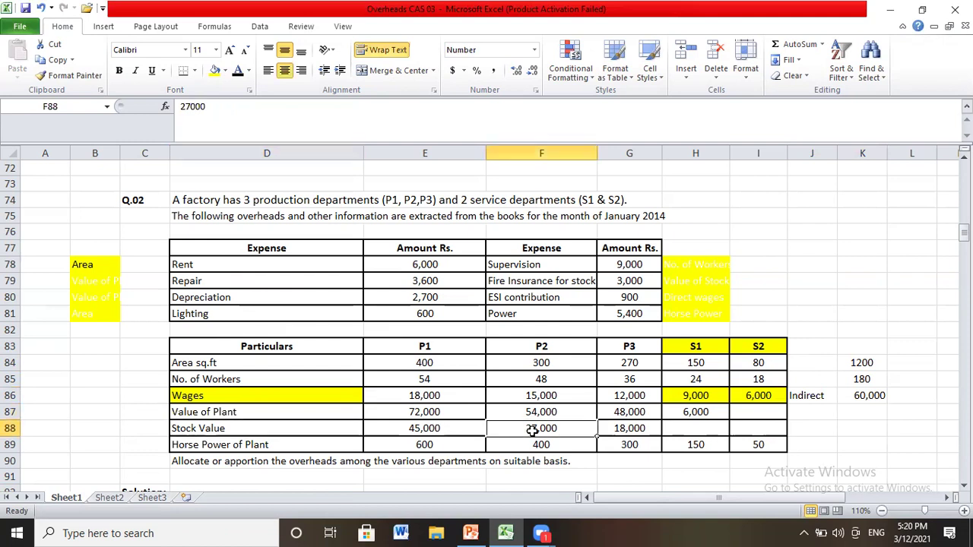
left_click(638, 430)
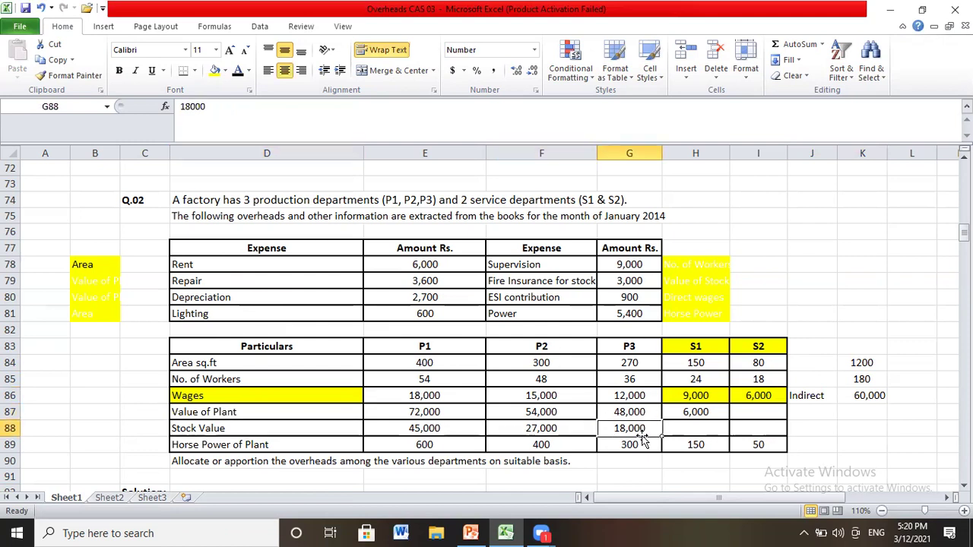
left_click(692, 433)
left_click(749, 430)
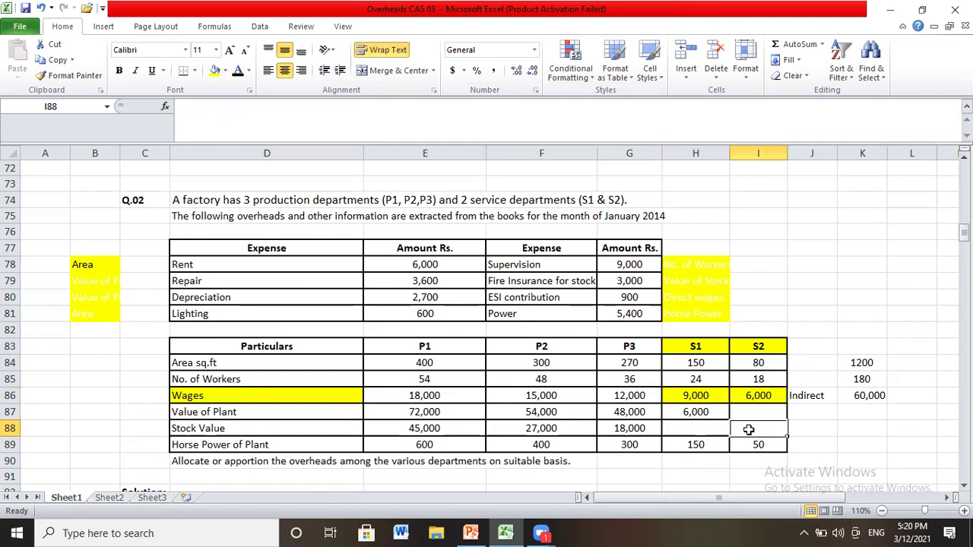
left_click(196, 447)
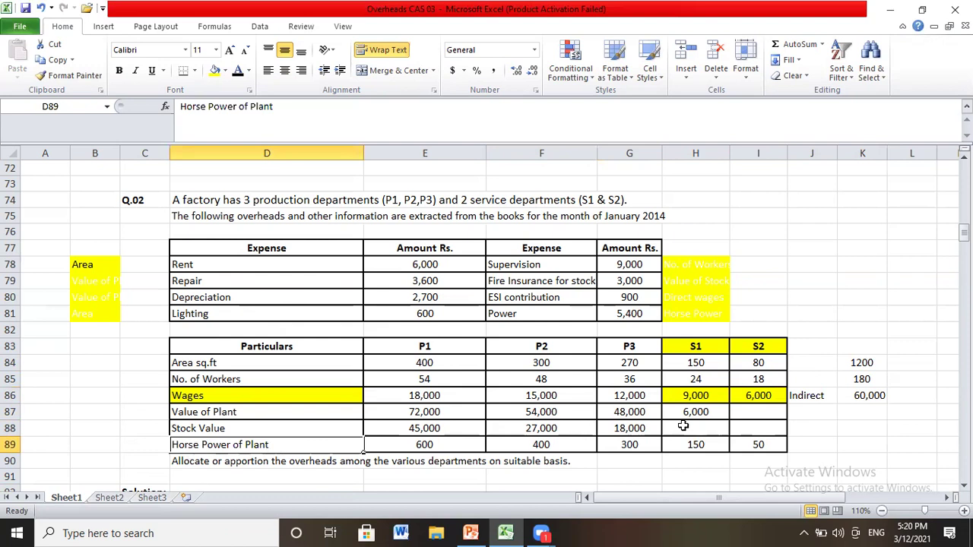
left_click(190, 478)
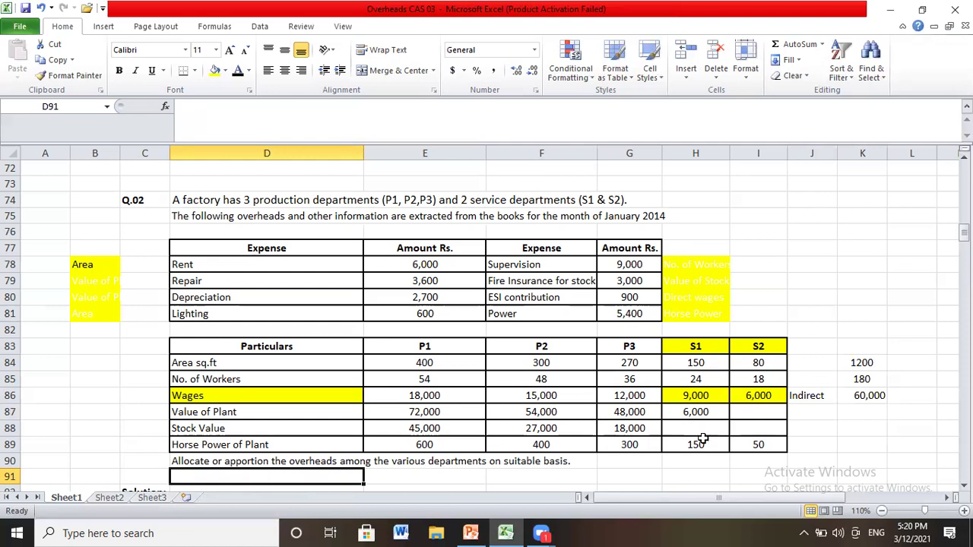
- Make the hidden bases for Repair and Depreciation, cells B79 and B80, black
left_click(242, 284)
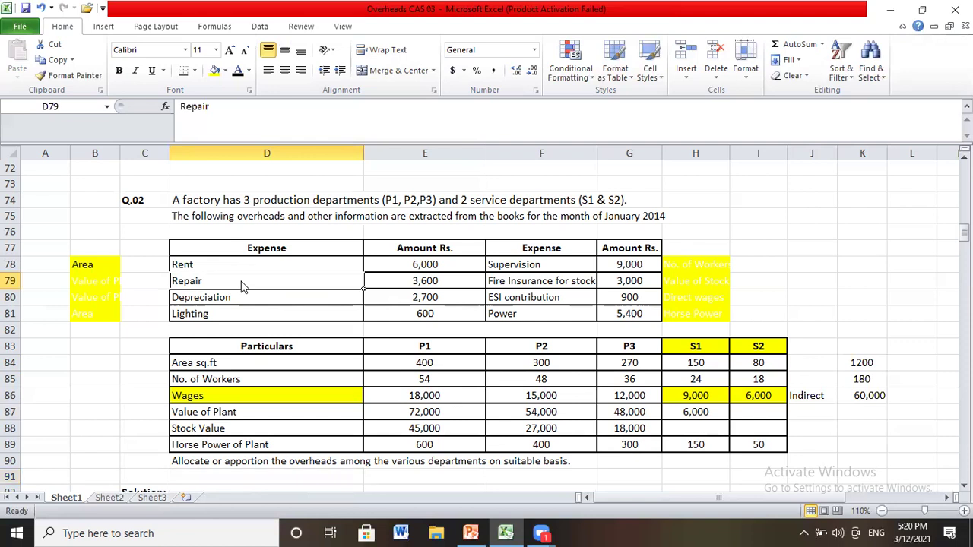
left_click(91, 281)
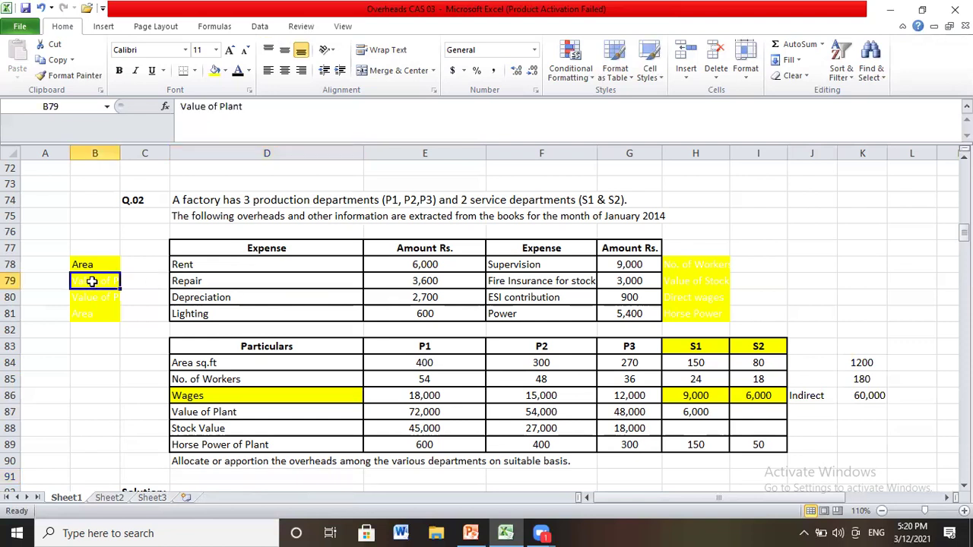
left_click(238, 71)
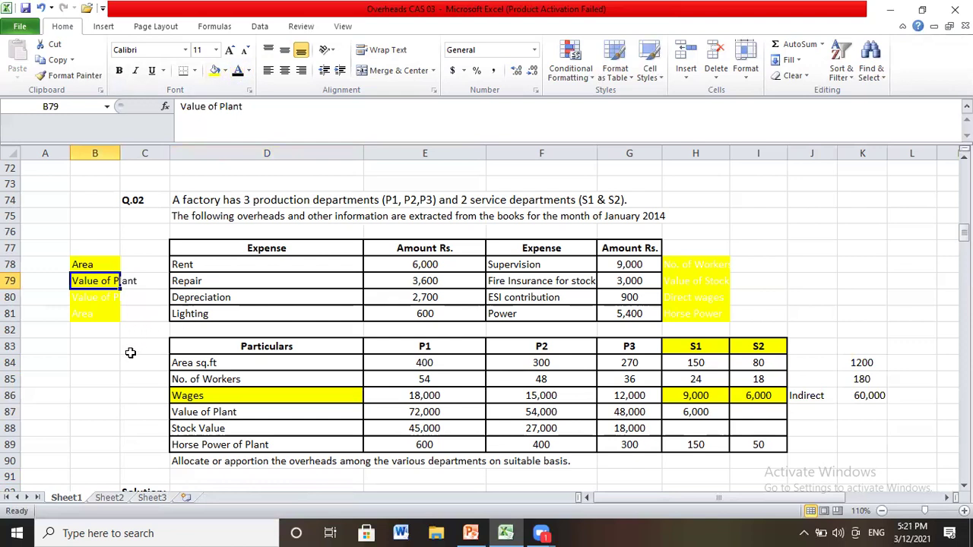
left_click(80, 301)
left_click(238, 71)
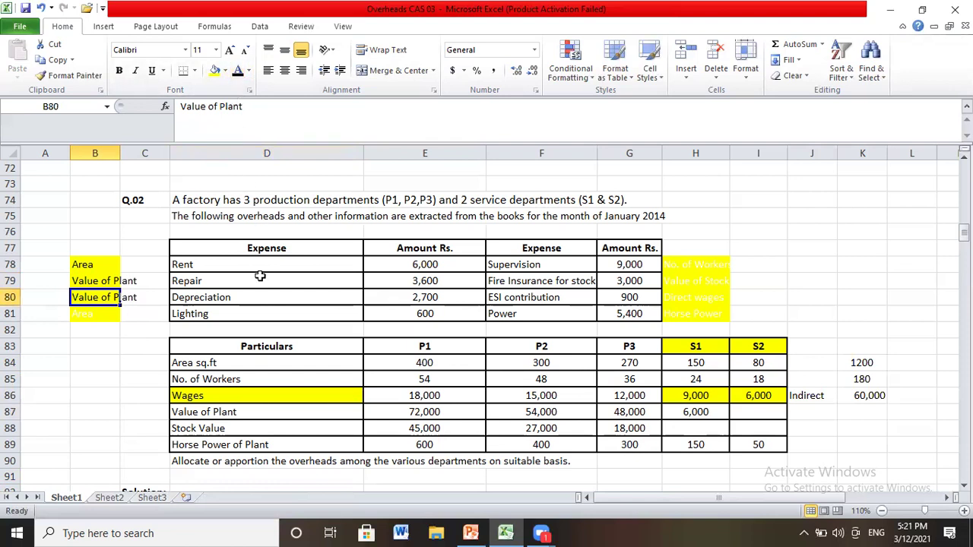
- Make the hidden bases for Power in H81 and Lighting in B81 black
left_click(89, 312)
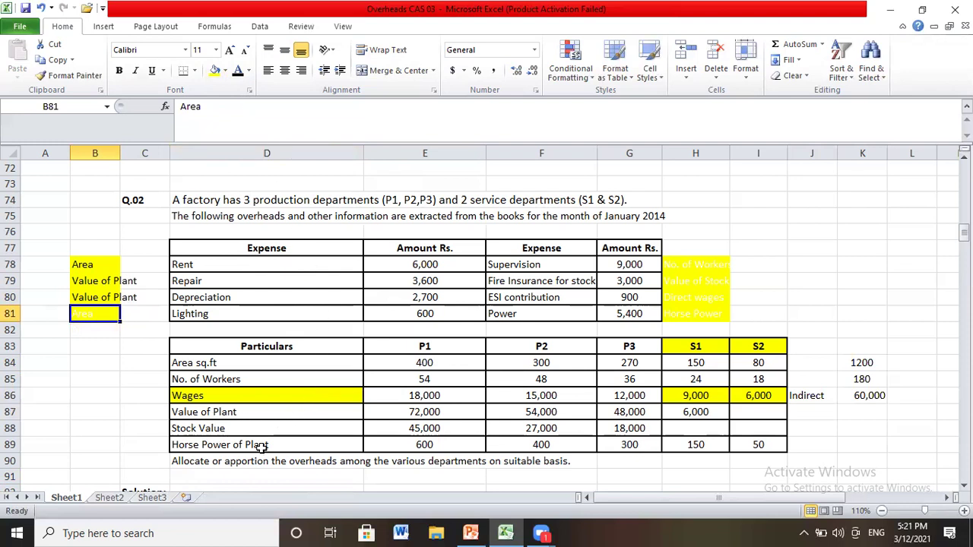
left_click(684, 315)
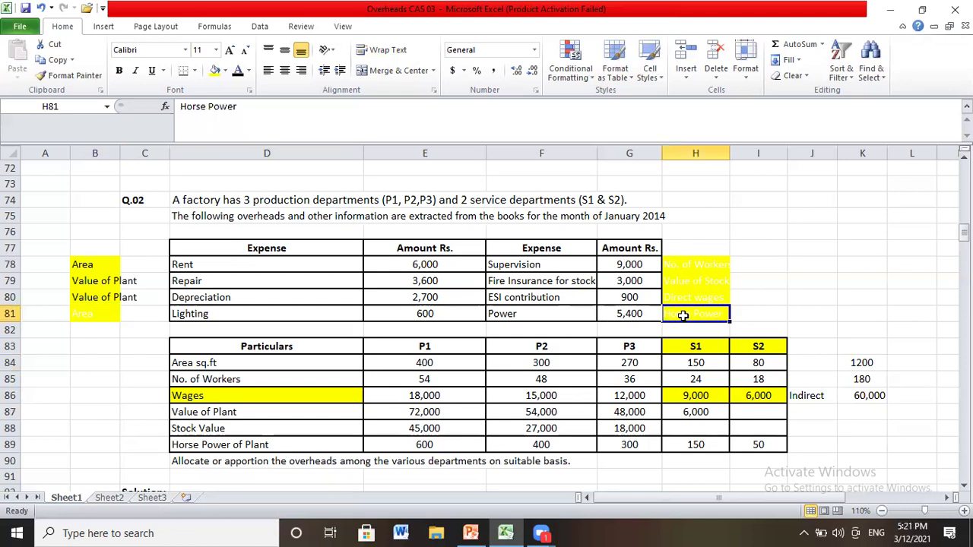
left_click(237, 71)
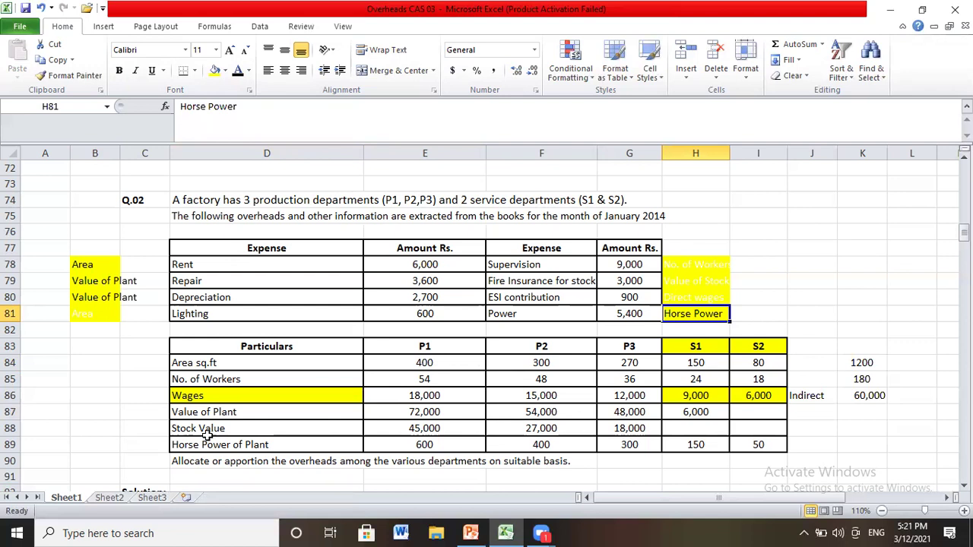
left_click(99, 313)
left_click(237, 71)
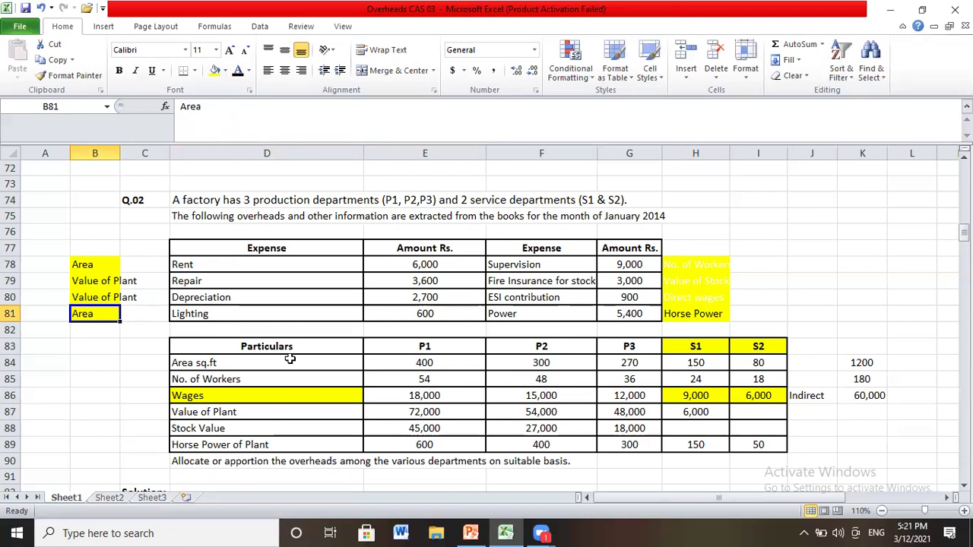
- Make the hidden bases for Supervision, Fire Insurance for stock and ESI contribution, cells H78 to H80, black
left_click(709, 261)
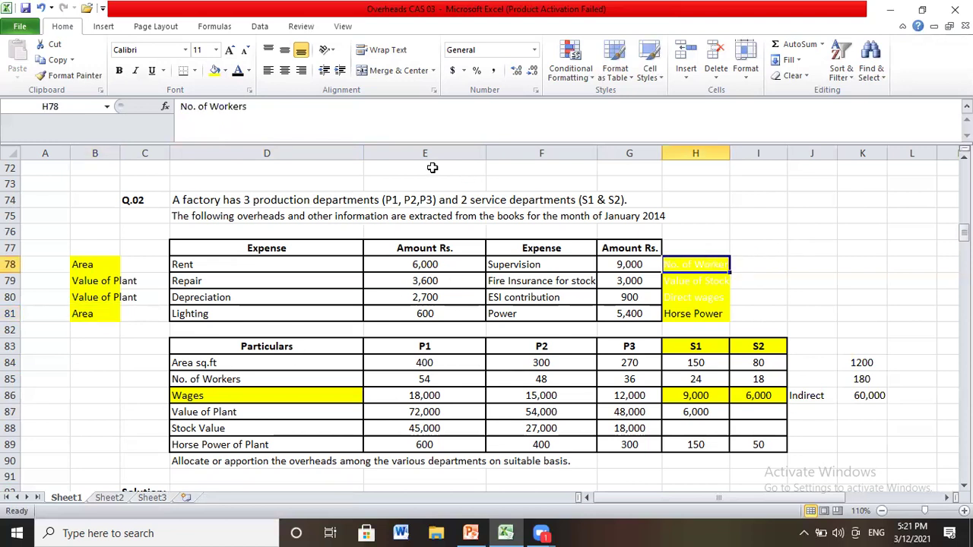
left_click(237, 70)
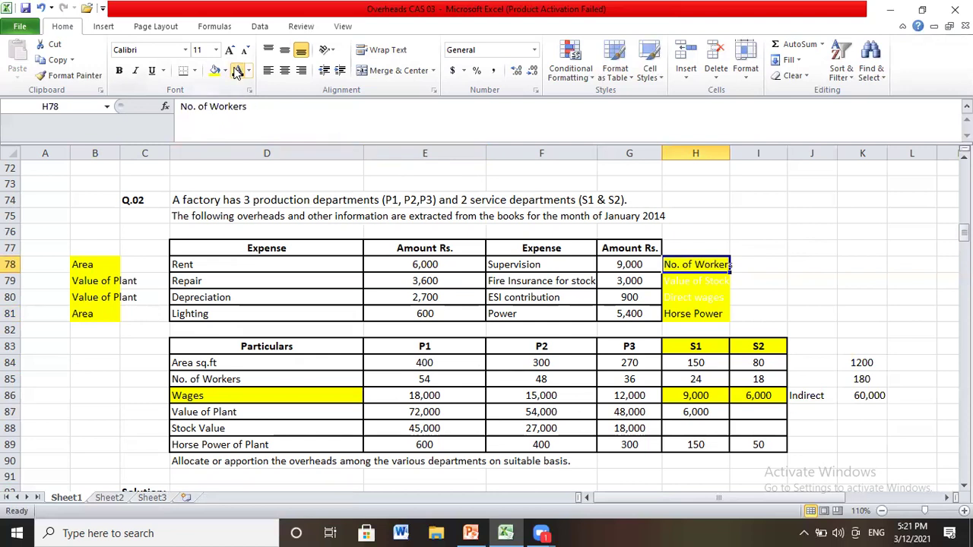
left_click(673, 283)
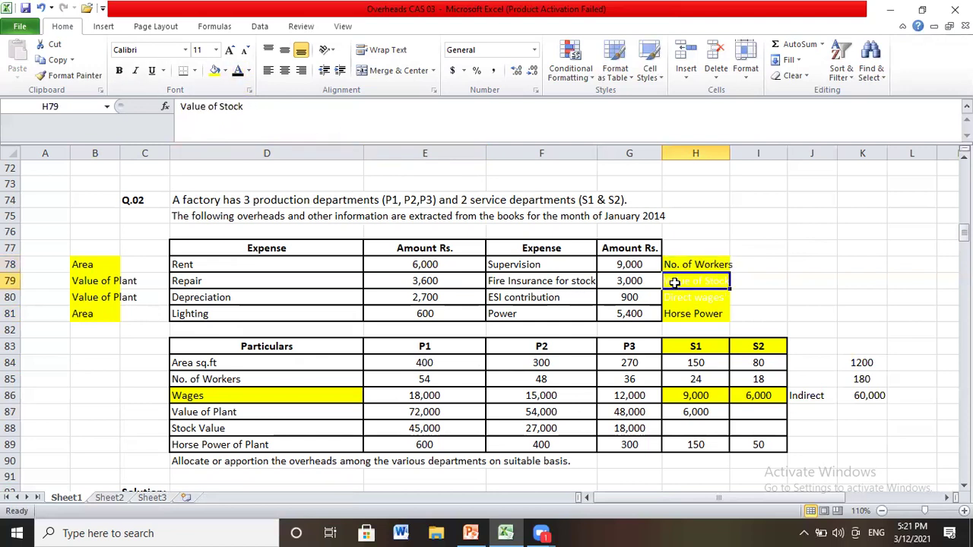
left_click(237, 70)
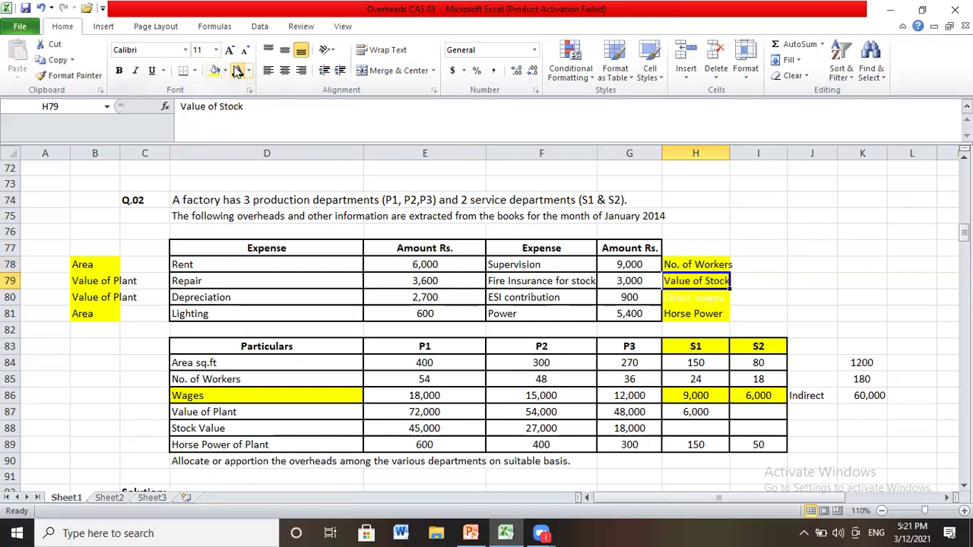
left_click(684, 302)
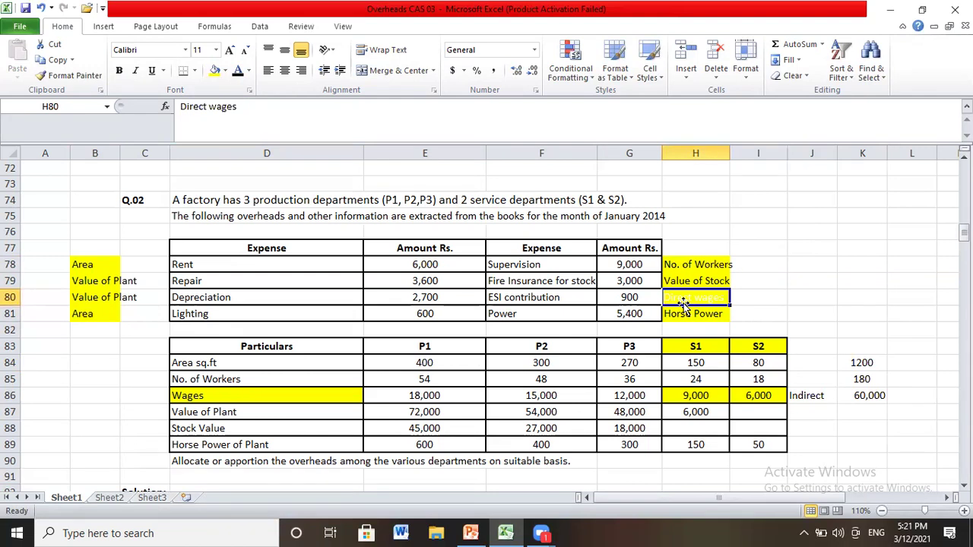
left_click(240, 78)
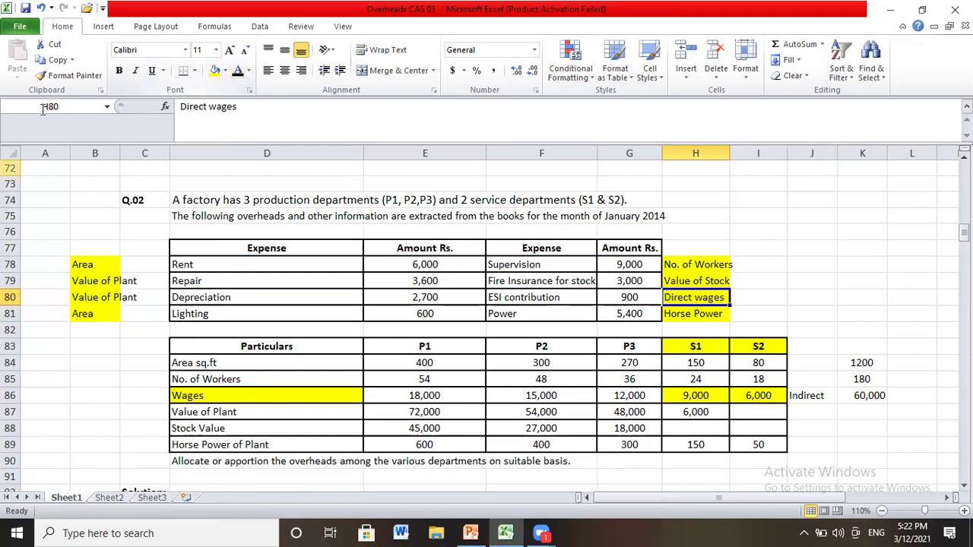
- Examine the Solution table's ratio rows for Area sq.ft, No. of Workers and Wages across the departments
left_click(145, 215)
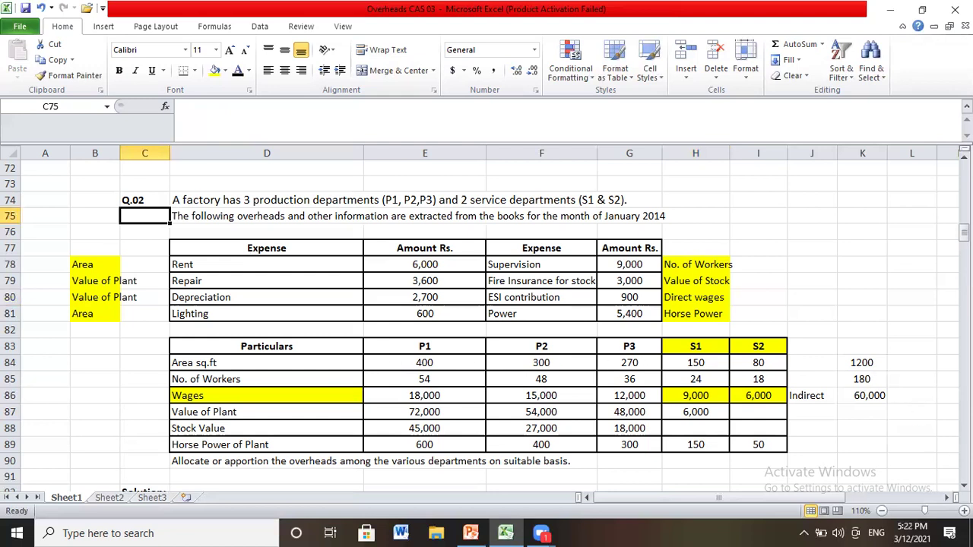
left_click(963, 485)
left_click(963, 485)
left_click(963, 485)
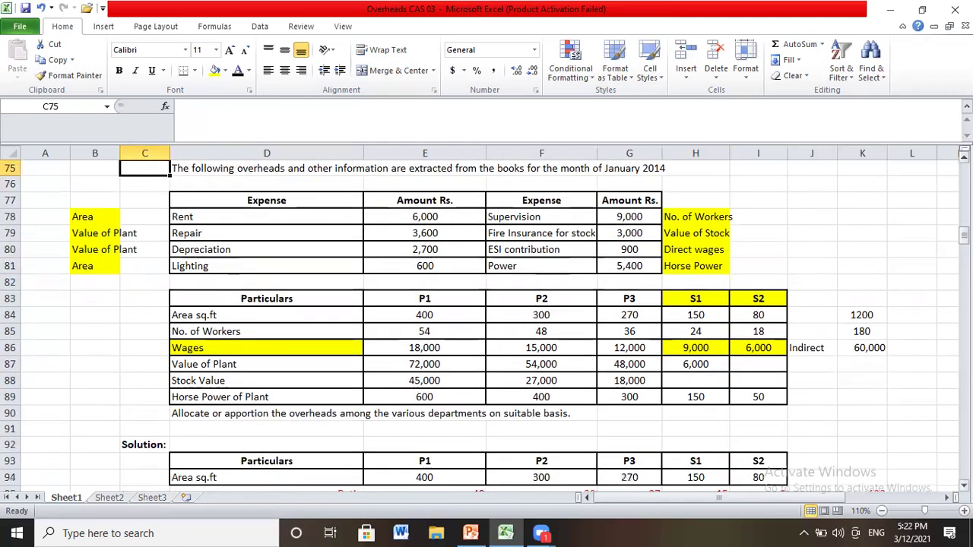
left_click(963, 485)
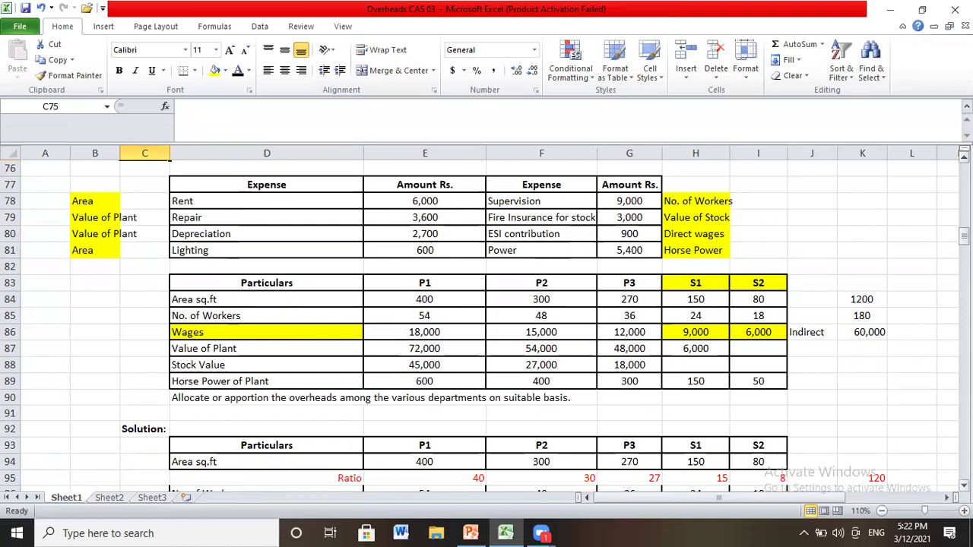
left_click(963, 485)
left_click(963, 485)
left_click(963, 485)
left_click(963, 485)
left_click(963, 485)
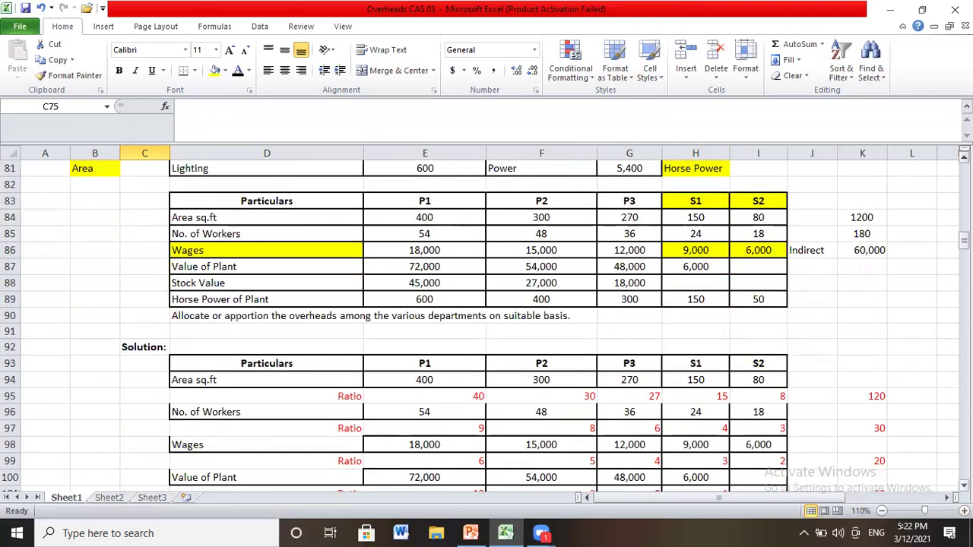
left_click(963, 485)
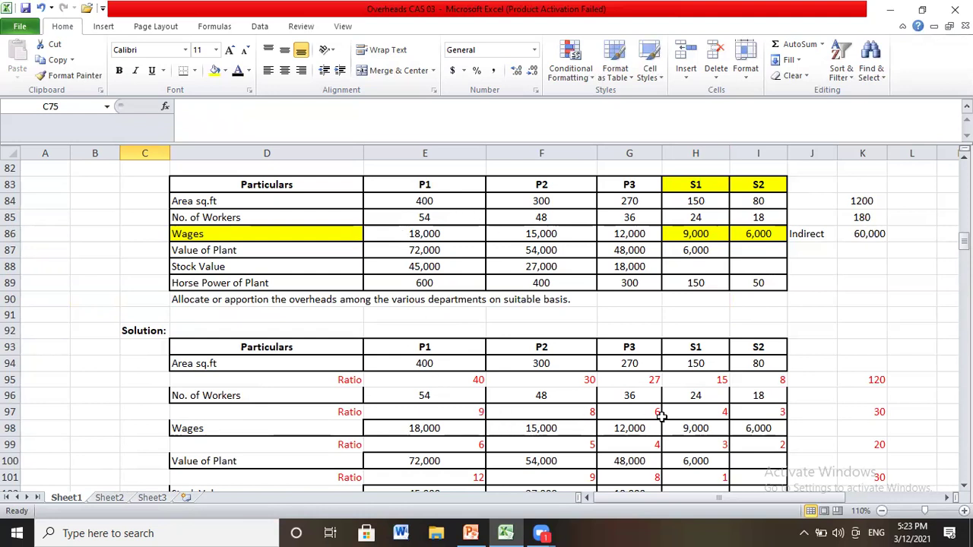
left_click(629, 424)
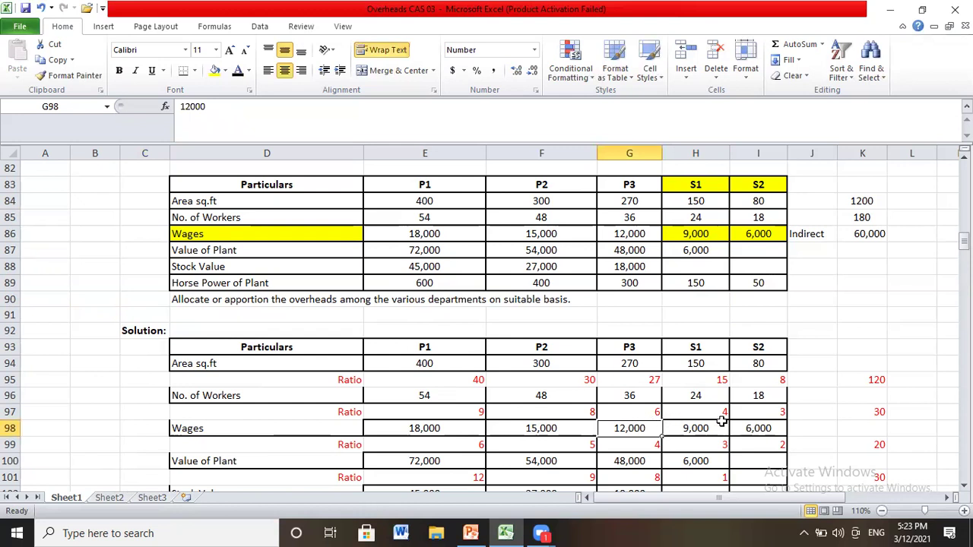
left_click(722, 422)
left_click(776, 427)
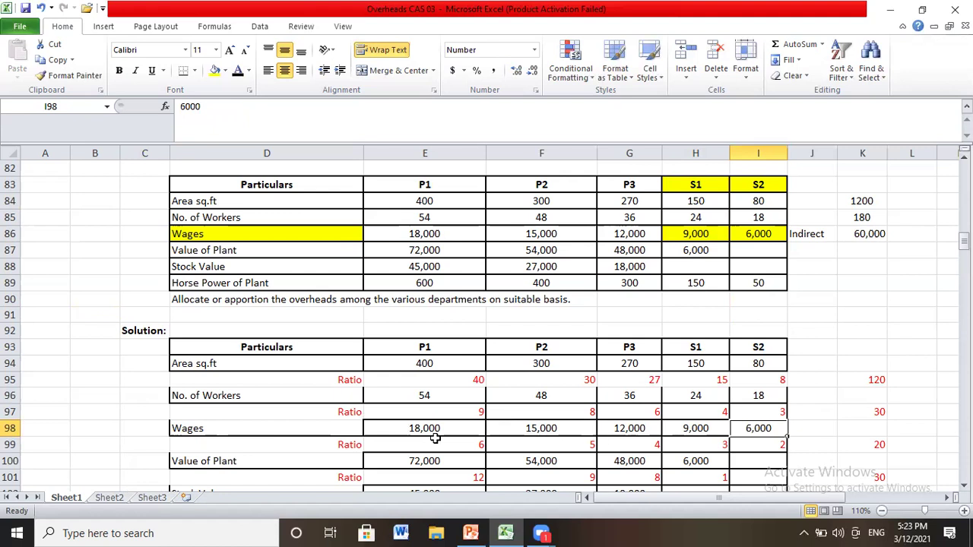
- Review the Solution table's ratio rows for Value of Plant, Stock Value and Horse Power of Plant
left_click(964, 485)
left_click(964, 485)
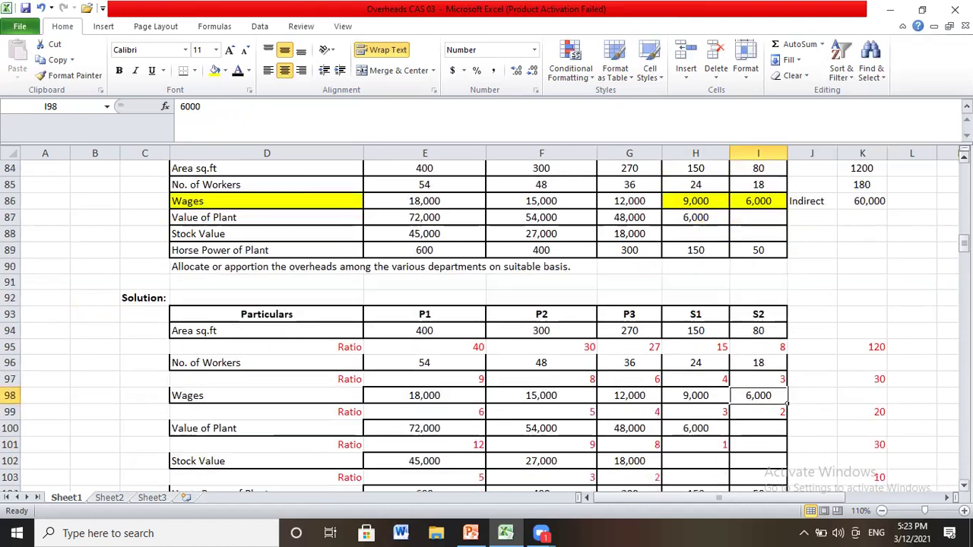
left_click(964, 485)
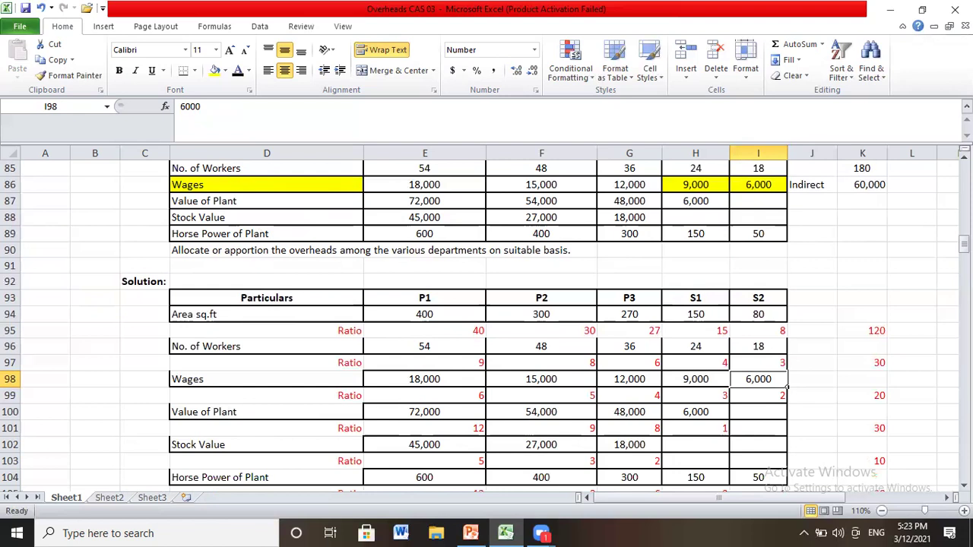
left_click(964, 485)
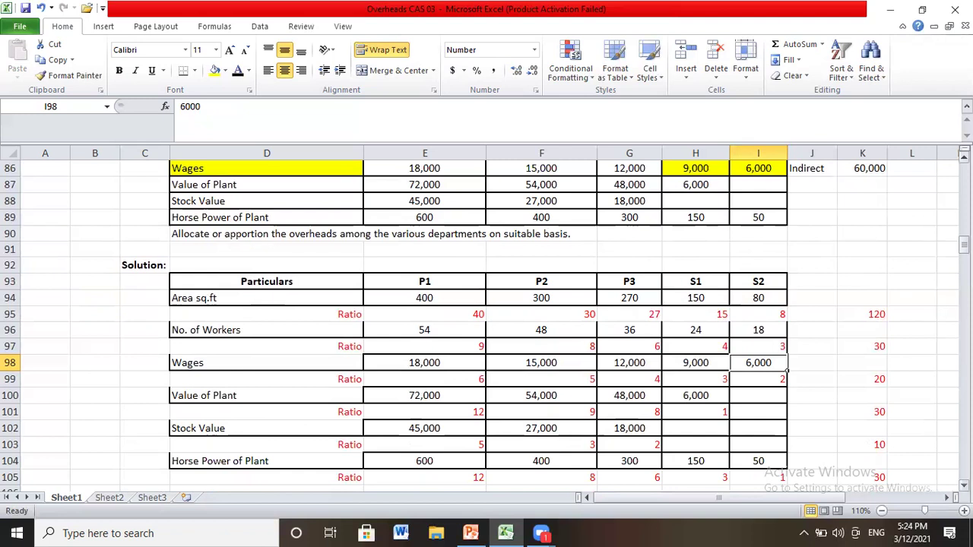
scroll(486, 319, "down", 1)
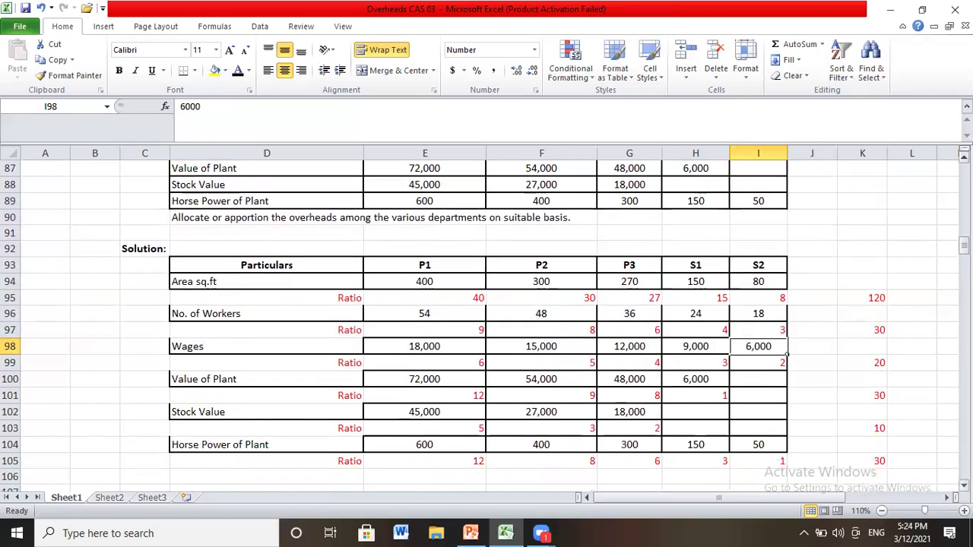
scroll(487, 319, "down", 1)
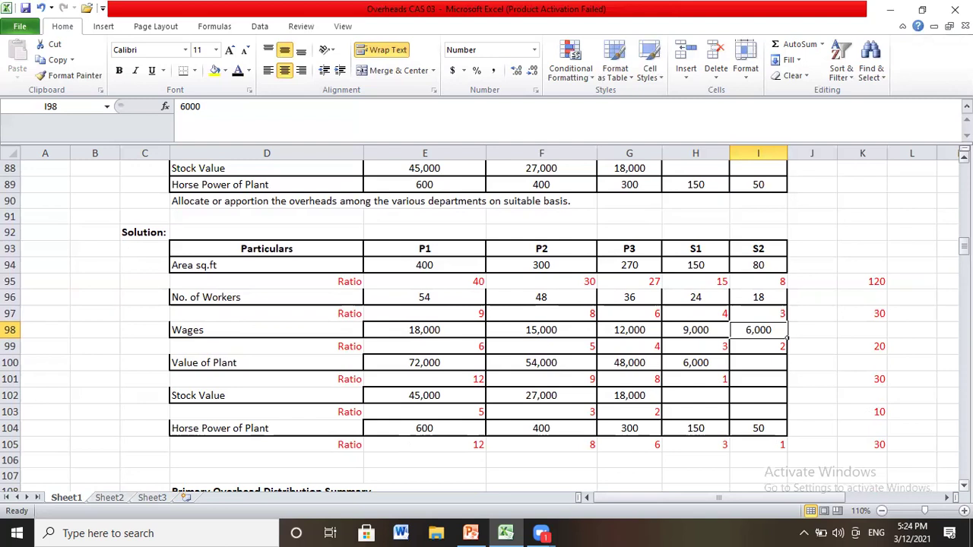
- Highlight the allocated S1 and S2 wages, J111 and K111, in yellow in the Primary Overhead Distribution Summary
scroll(487, 319, "down", 7)
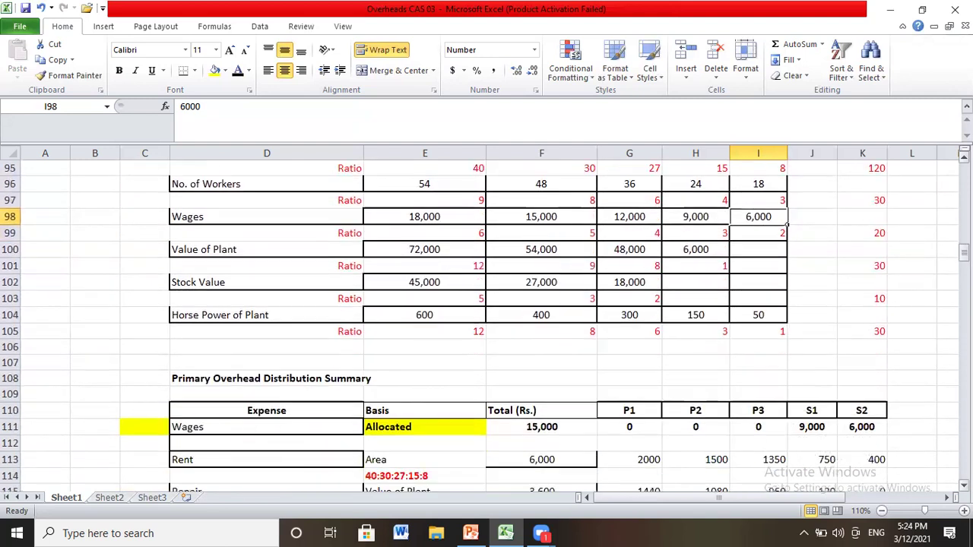
scroll(486, 319, "down", 5)
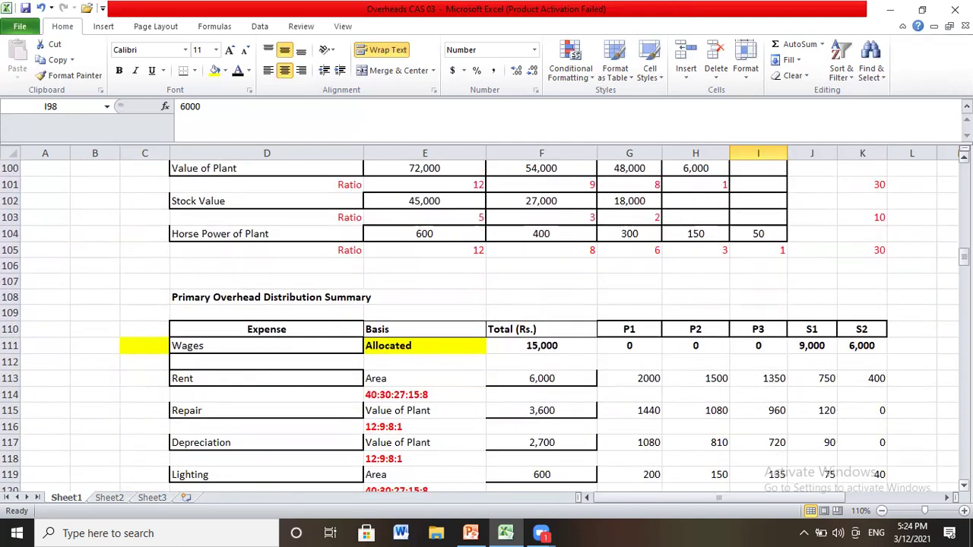
scroll(486, 319, "down", 1)
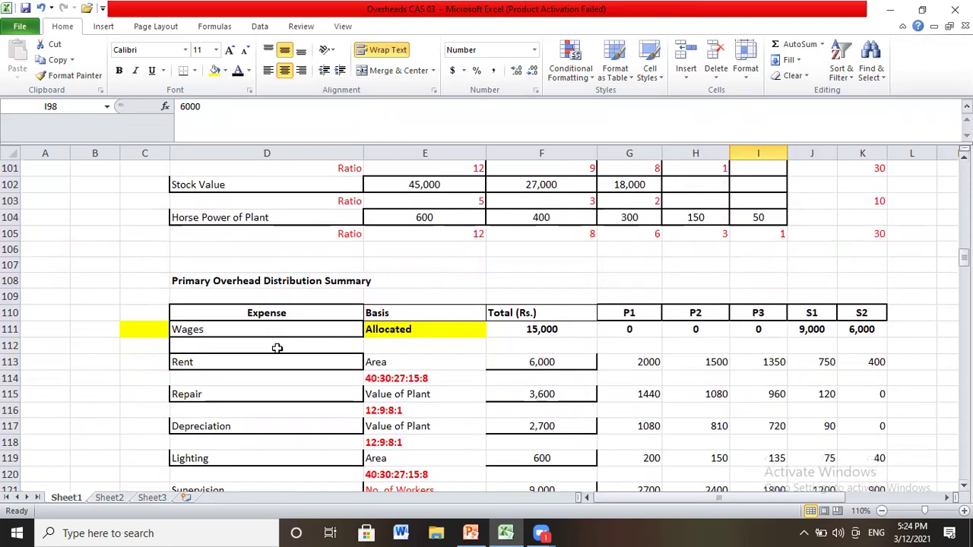
left_click(151, 333)
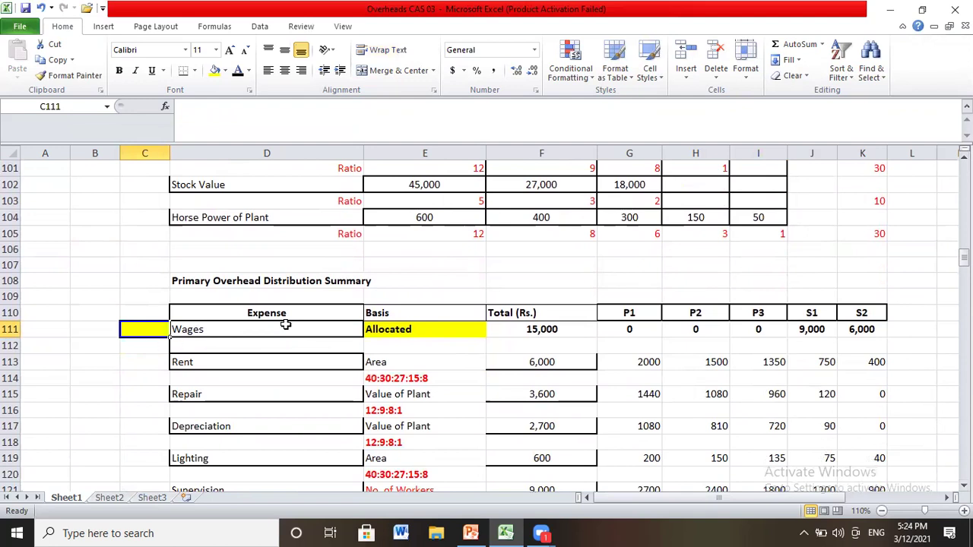
left_click(387, 331)
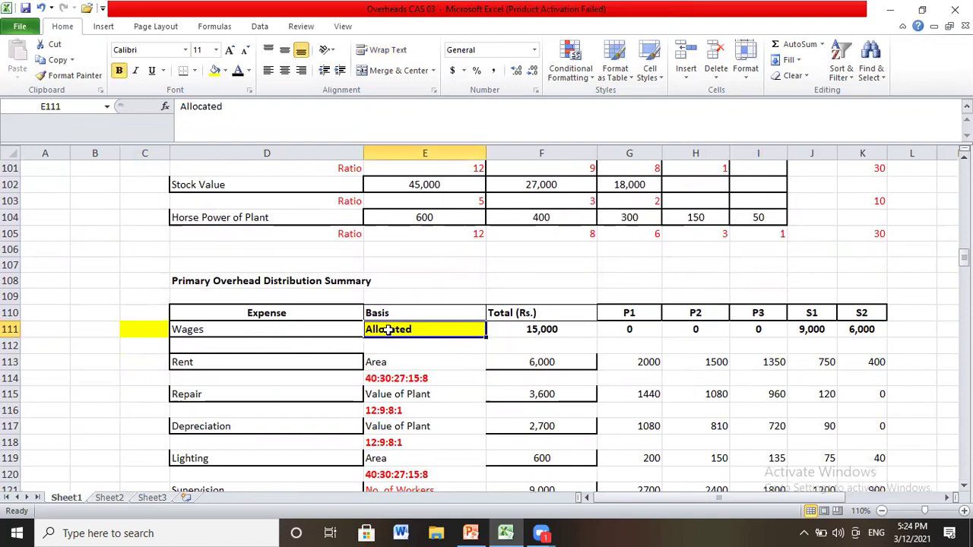
left_click(817, 330)
left_click(867, 328)
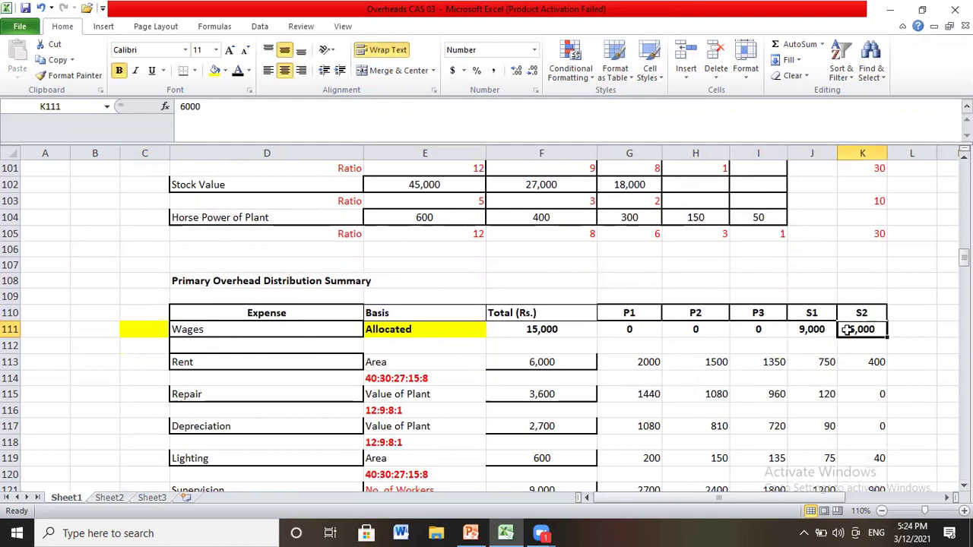
left_click_drag(800, 334, 866, 319)
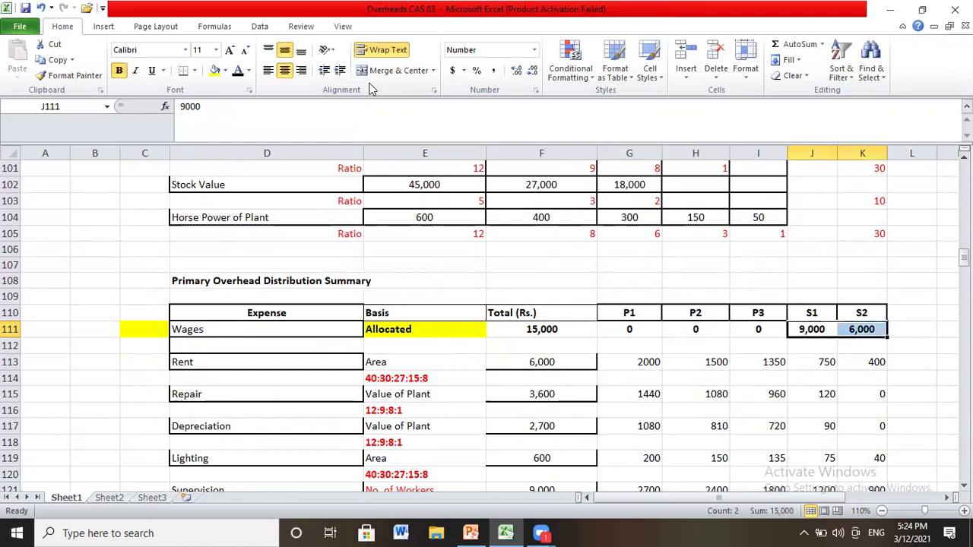
left_click(215, 70)
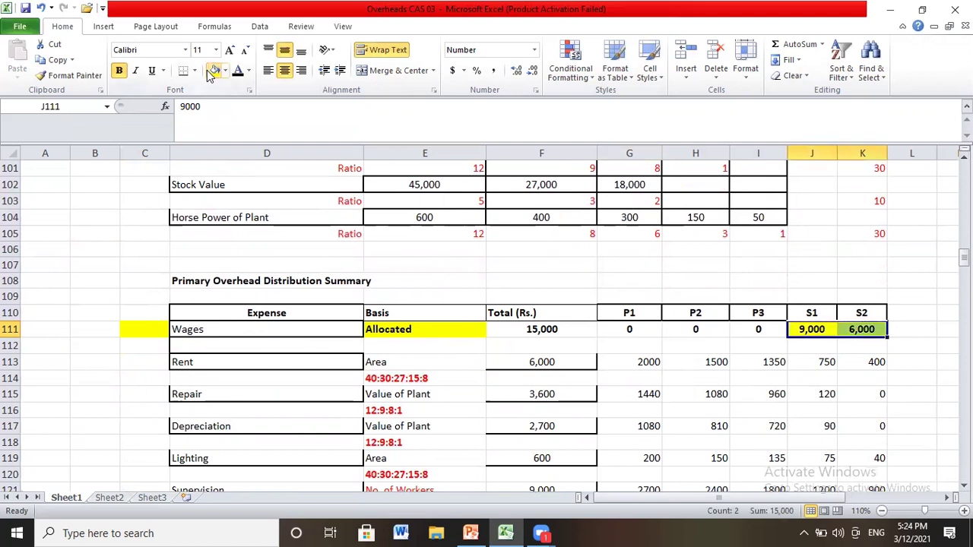
left_click(832, 346)
- Check the P1 to P3 wages in the Q.02 data and make the Indirect note in J86 bold
left_click_drag(963, 258, 944, 239)
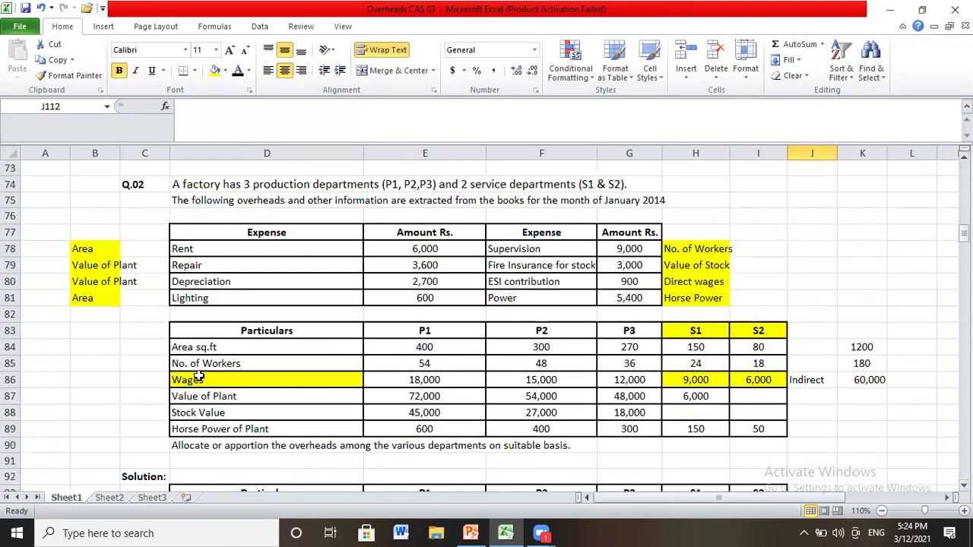
left_click(426, 380)
left_click(497, 382)
left_click(606, 382)
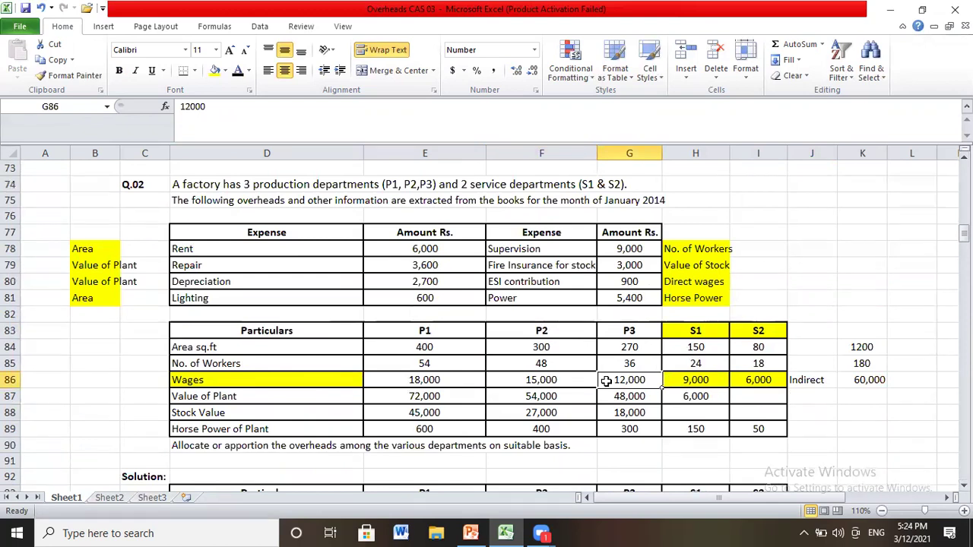
left_click(804, 387)
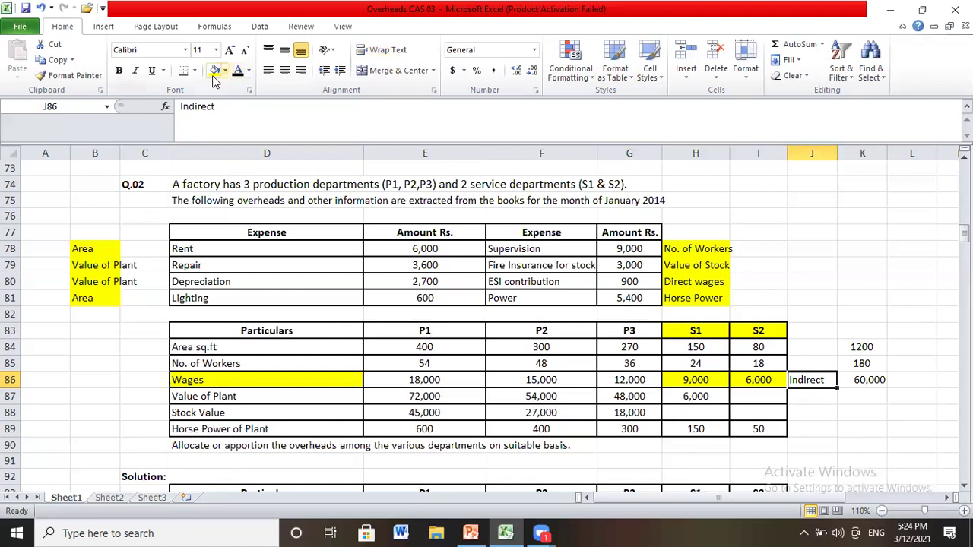
left_click(119, 70)
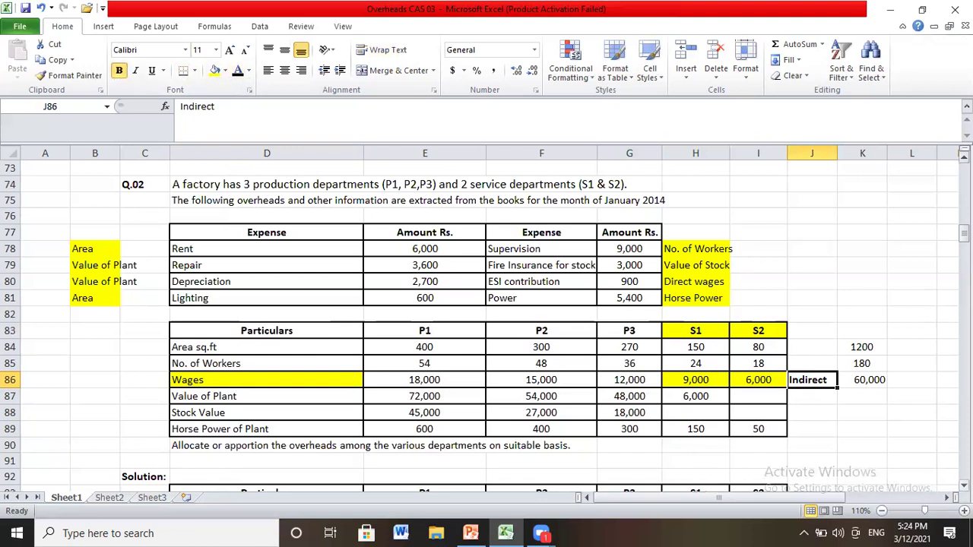
- Examine the Rent row of the Primary Overhead Distribution Summary, from its total to the shares of P1 to S2
scroll(486, 327, "down", 3)
scroll(872, 334, "down", 7)
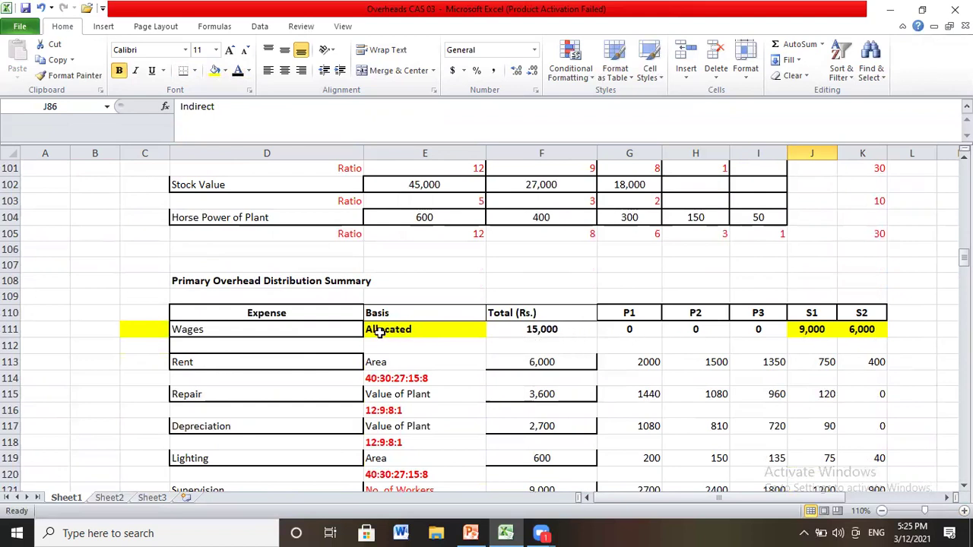
left_click(333, 365)
left_click(501, 363)
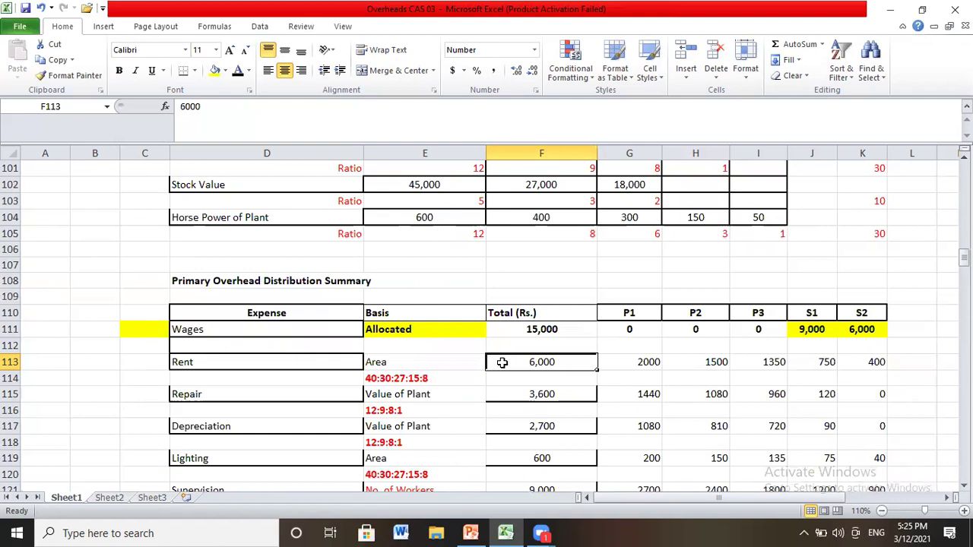
left_click(652, 366)
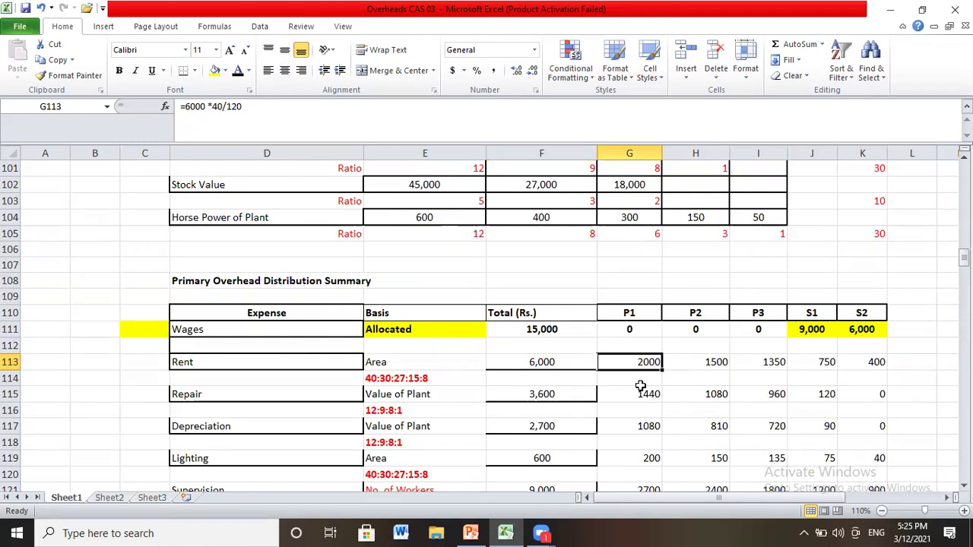
left_click(699, 370)
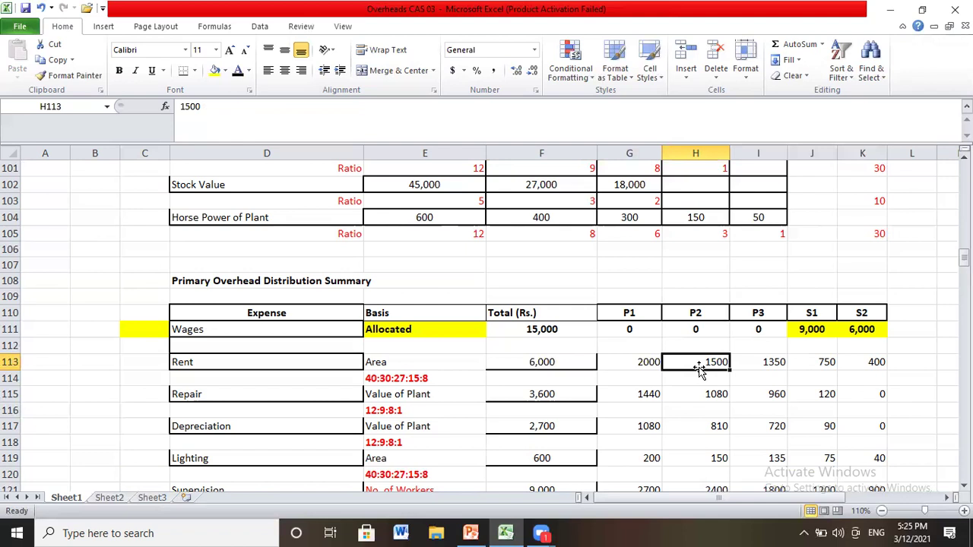
left_click(764, 366)
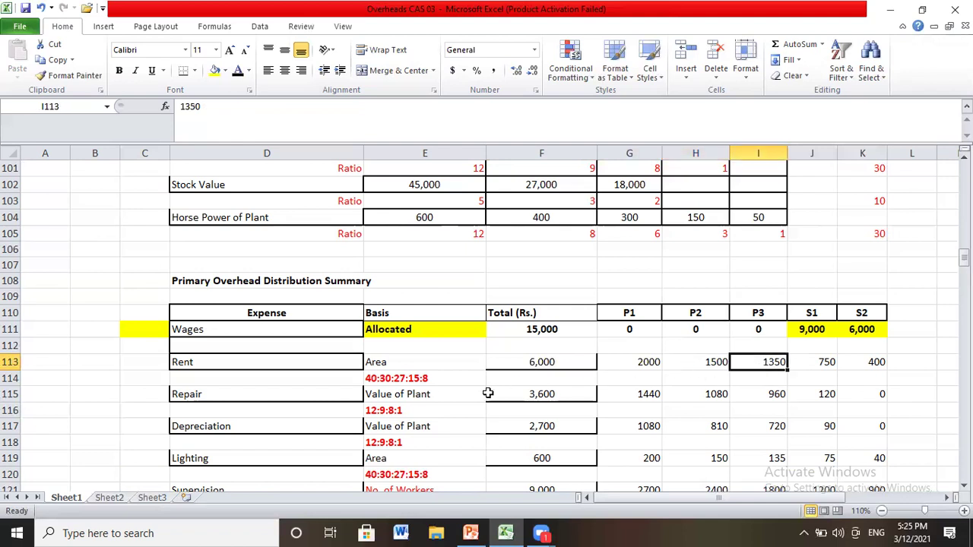
left_click(806, 374)
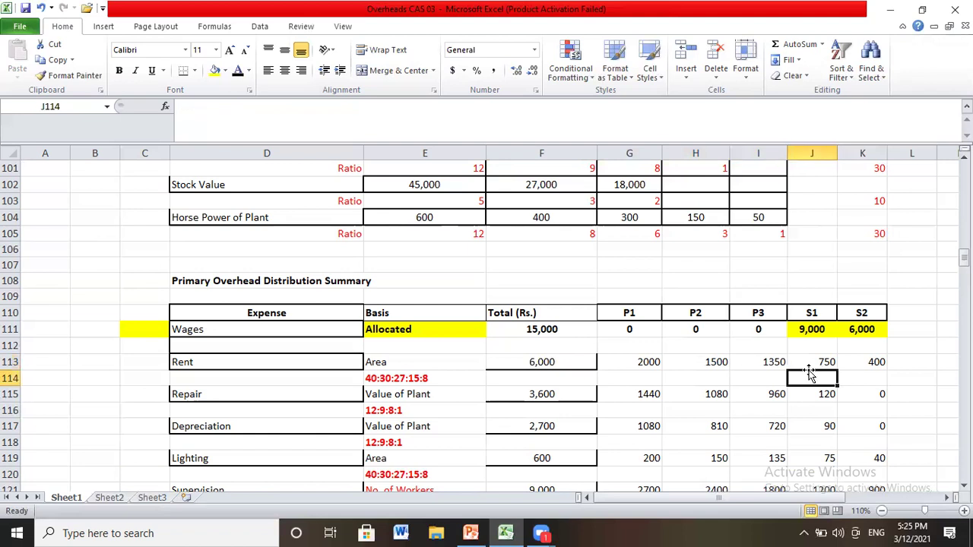
left_click(871, 363)
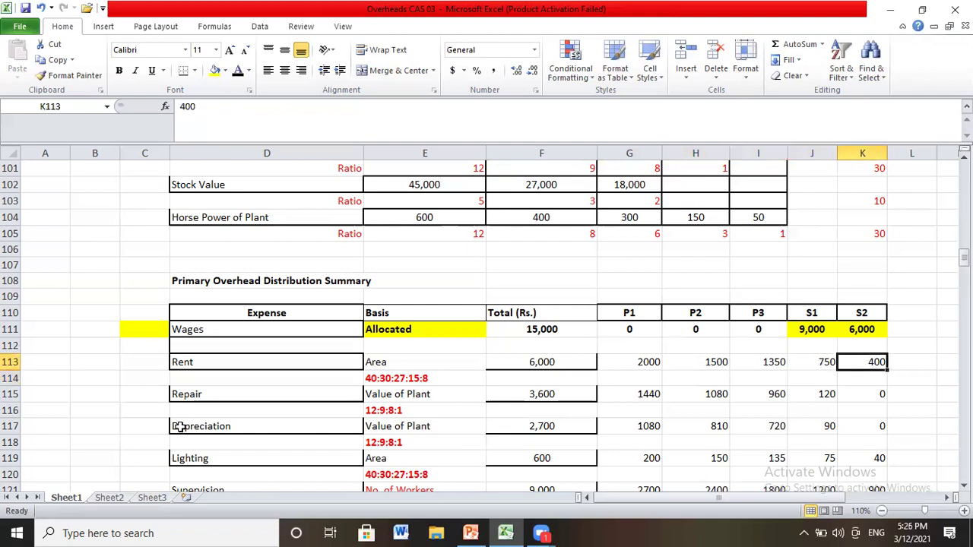
- Check the Repair row's basis, total and P1 share against the Value of Plant ratios in the Solution table
left_click(212, 407)
left_click(419, 406)
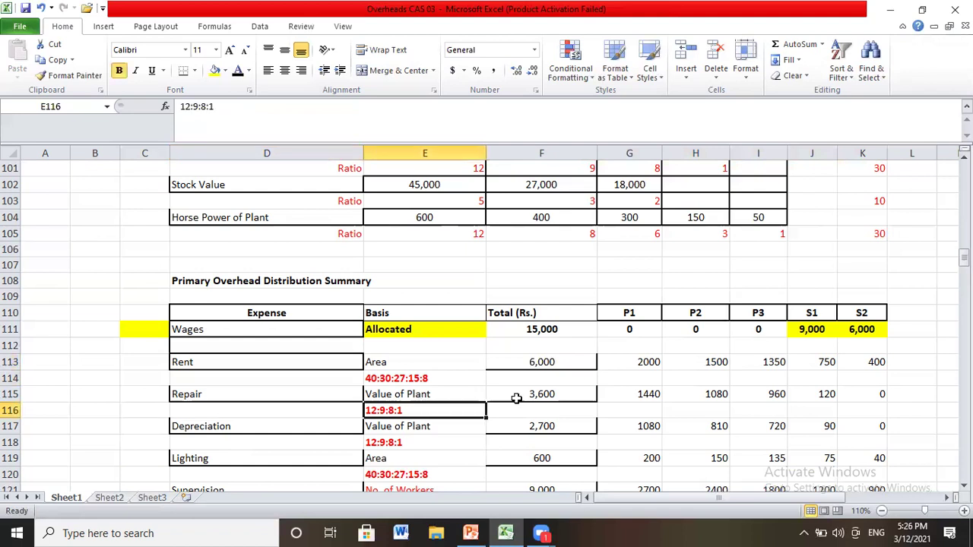
left_click(517, 397)
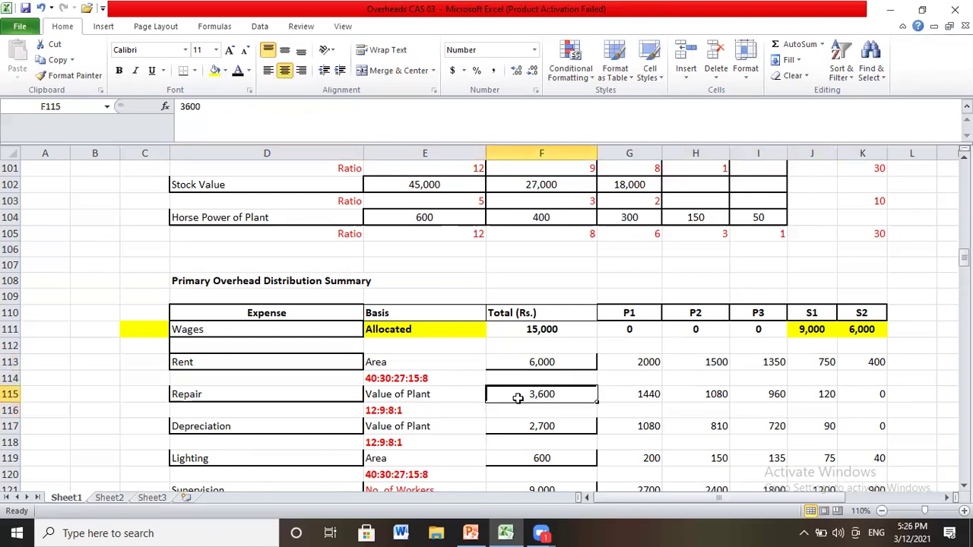
left_click(650, 395)
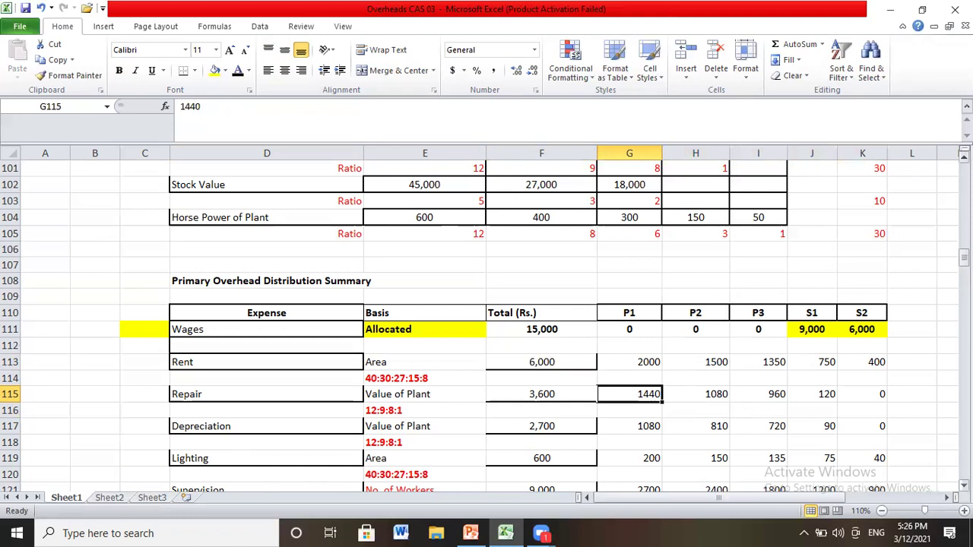
scroll(486, 327, "up", 2)
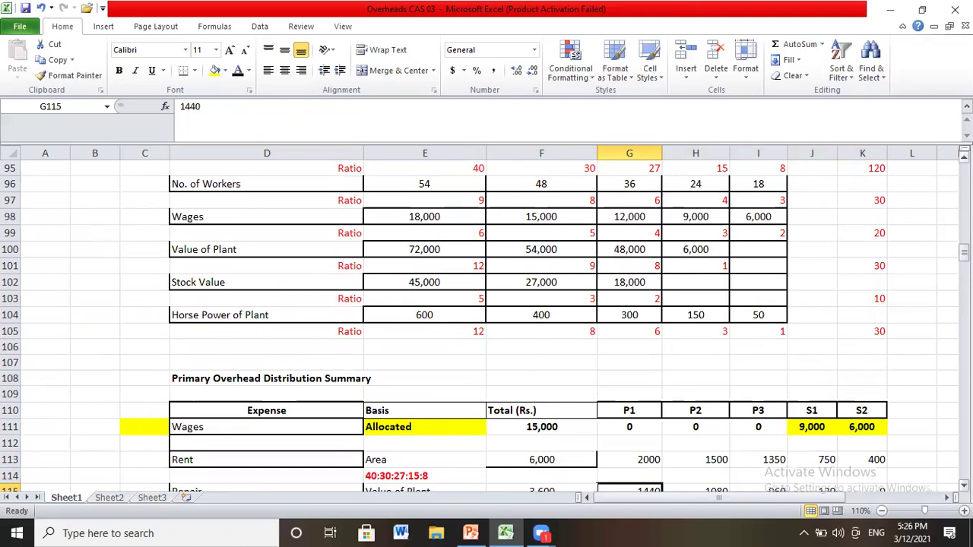
scroll(487, 327, "down", 1)
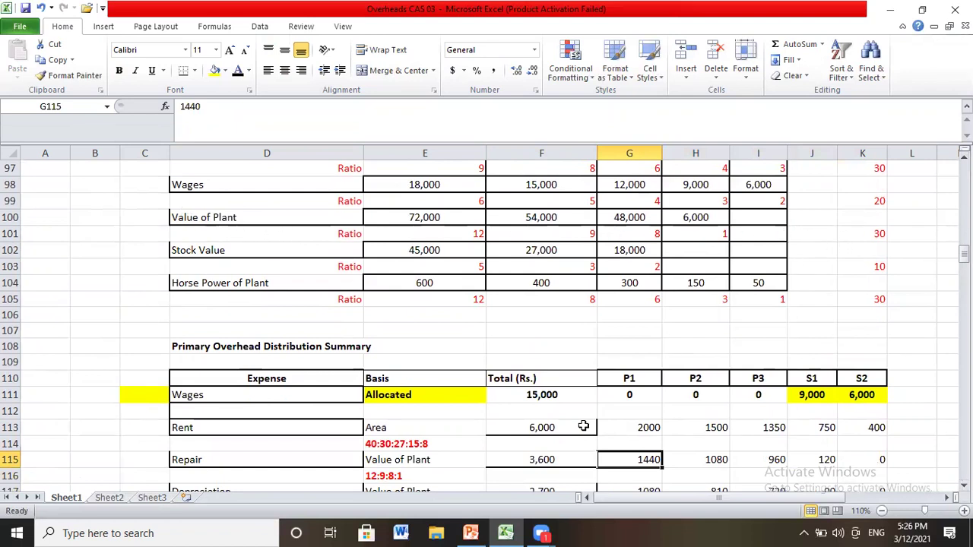
left_click(964, 486)
left_click(964, 486)
left_click(964, 486)
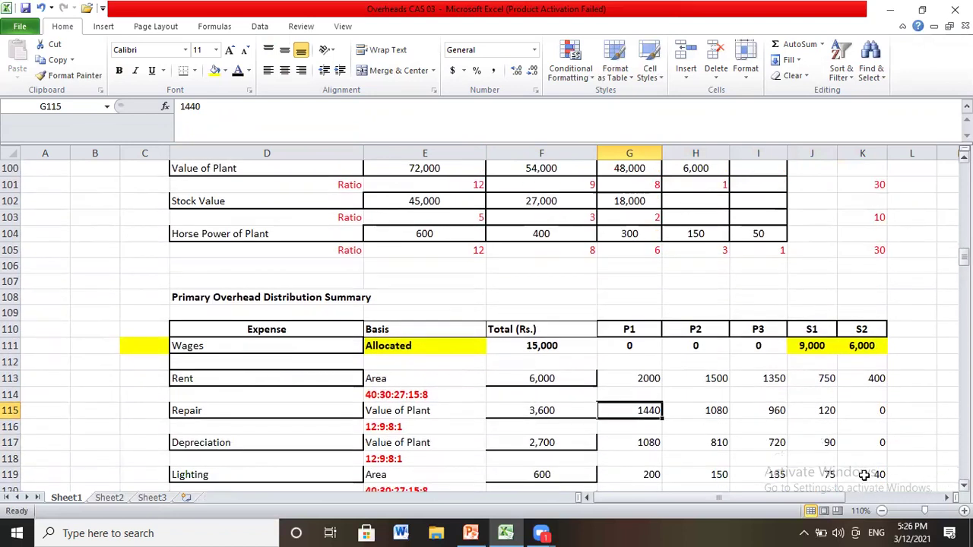
- Compare the Repair shares of P2, P3 and S1 with the Value of Plant ratio noted under the basis
left_click(710, 410)
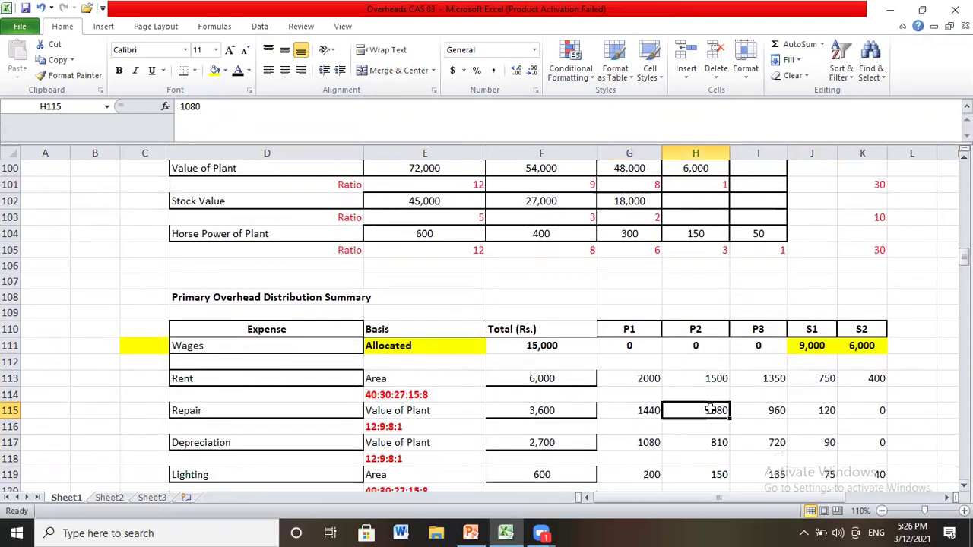
left_click(376, 433)
left_click(698, 415)
left_click(777, 412)
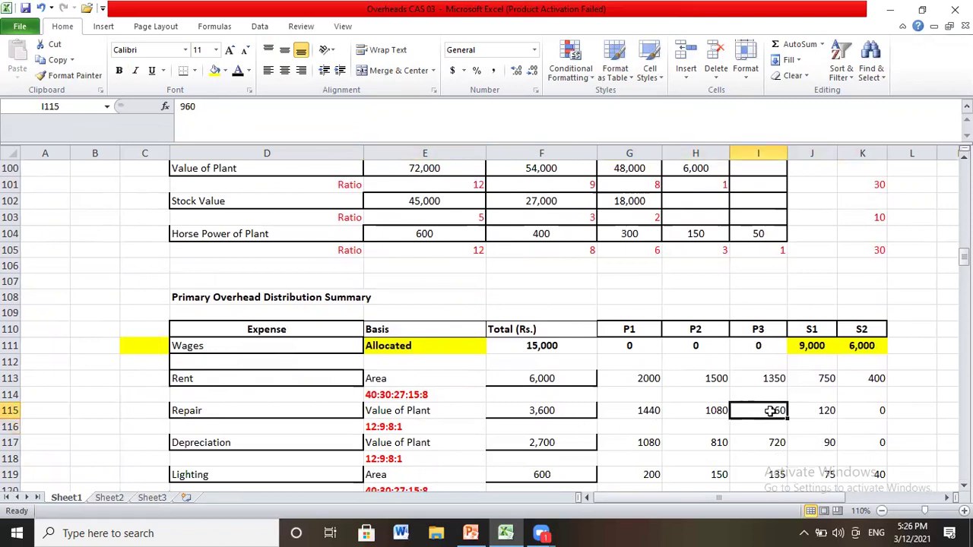
left_click(391, 428)
left_click(771, 413)
left_click(827, 413)
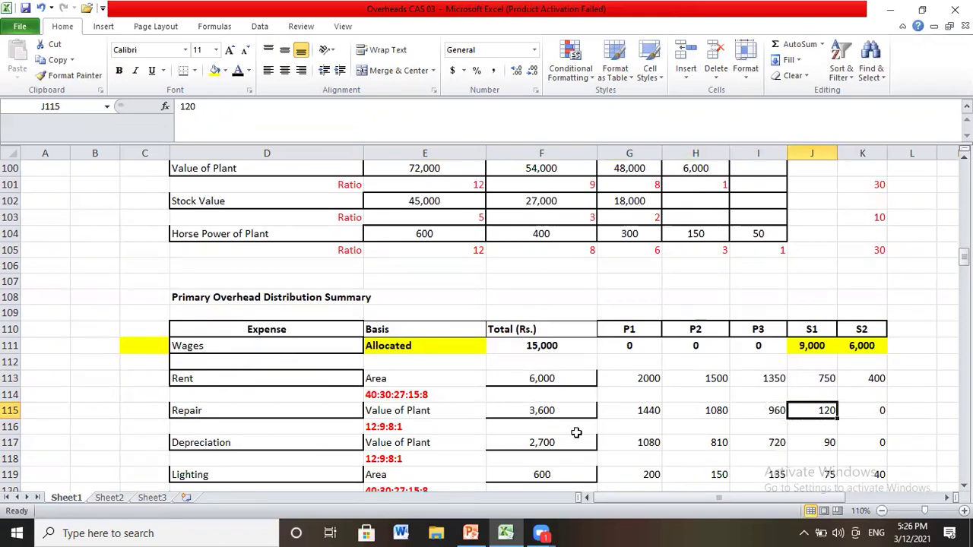
- Review the Depreciation row's basis and departmental shares, along with the Lighting row below it
left_click(217, 446)
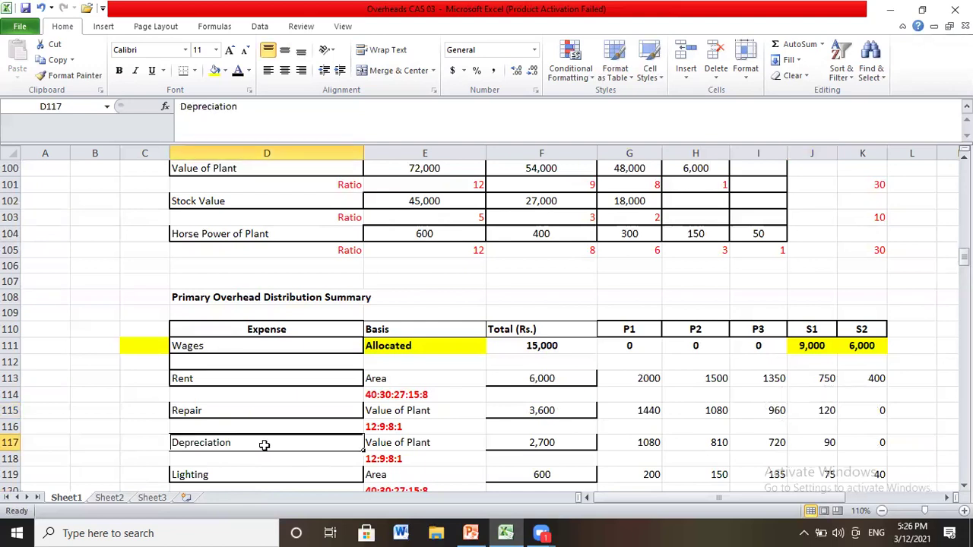
key("Right")
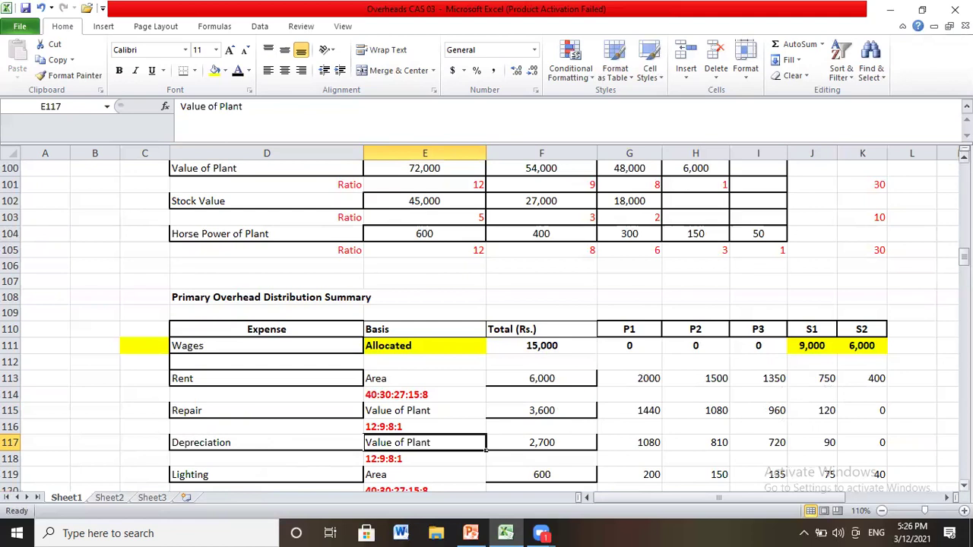
scroll(485, 327, "down", 2)
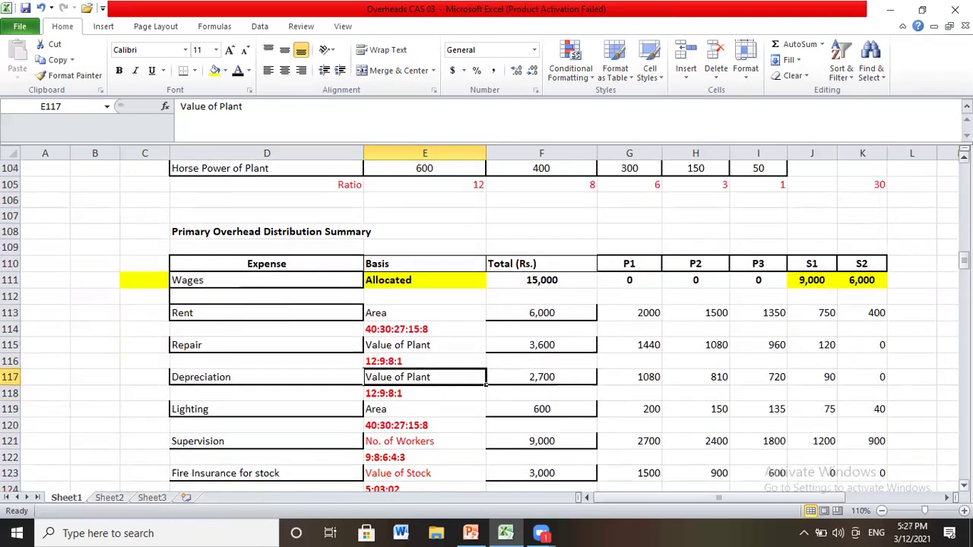
scroll(354, 403, "down", 1)
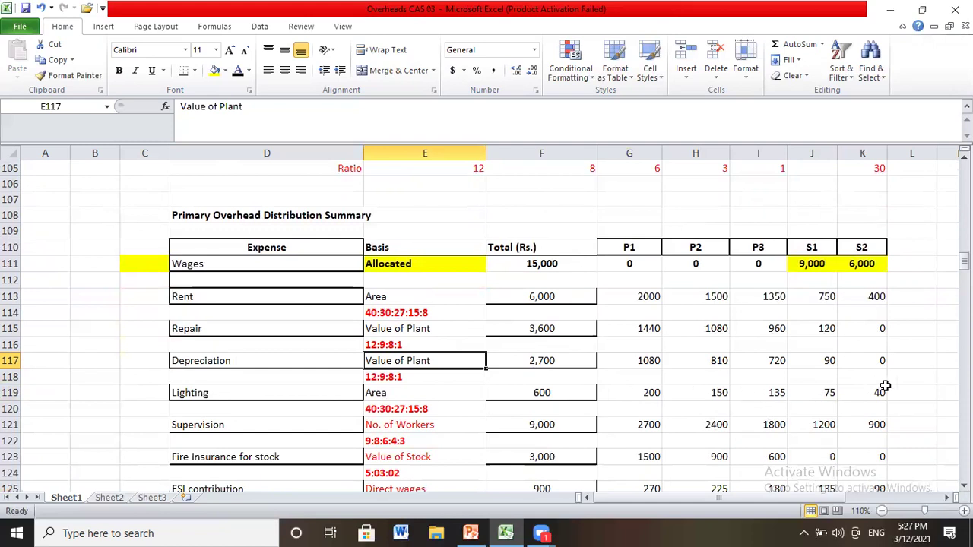
- Review the summary from Supervision through Fire Insurance, ESI contribution and Power down to the TOTAL OVERHEADS row
left_click(288, 425)
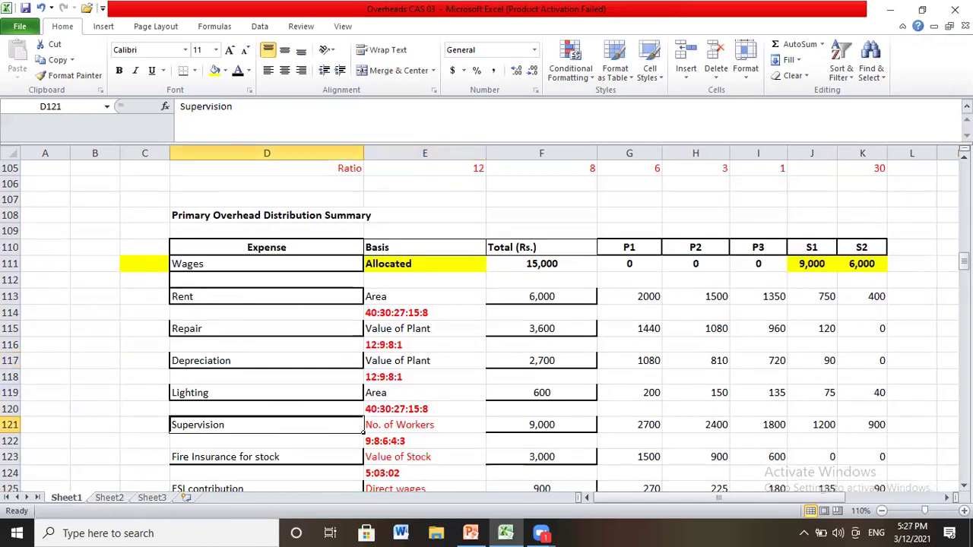
scroll(613, 436, "down", 1)
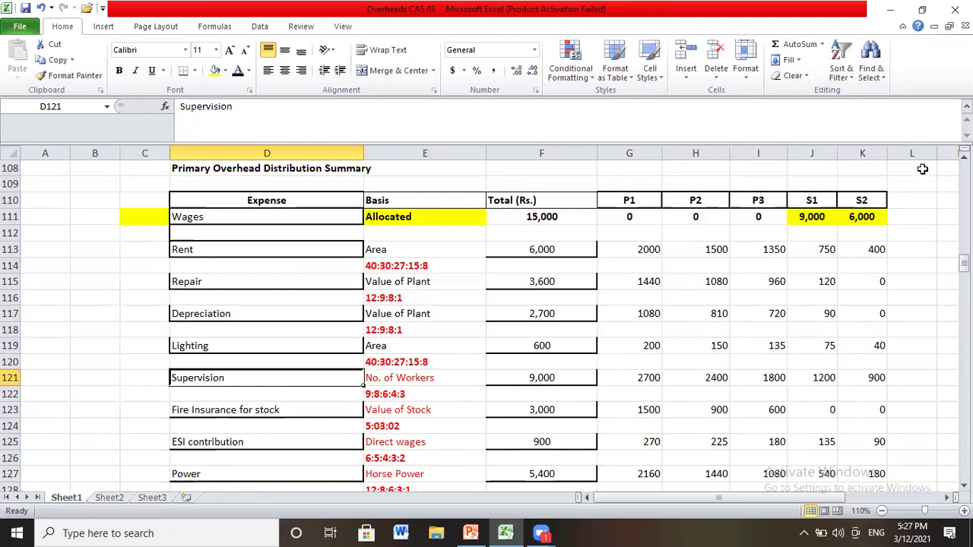
mouse_move(963, 264)
left_mouse_down()
mouse_move(963, 192)
mouse_move(963, 265)
left_mouse_up()
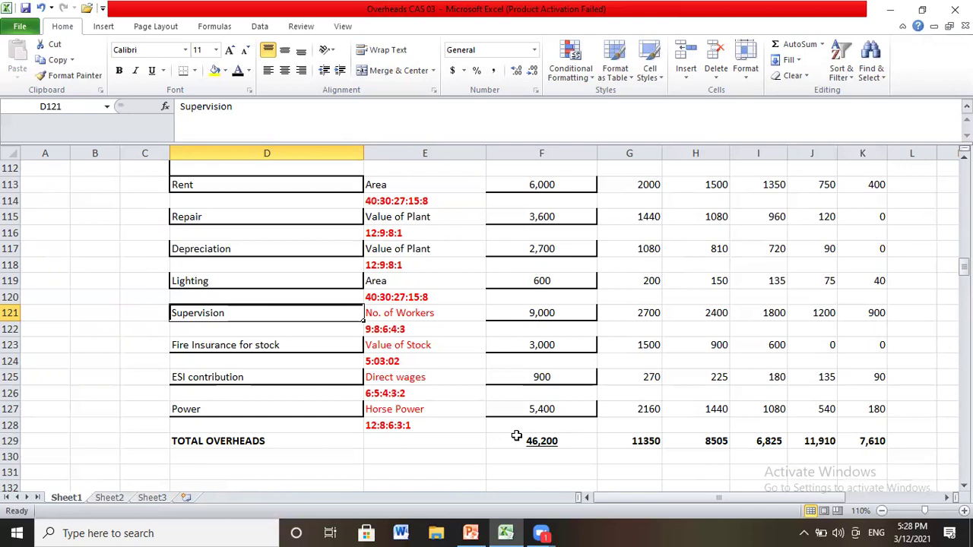
left_click_drag(963, 267, 963, 264)
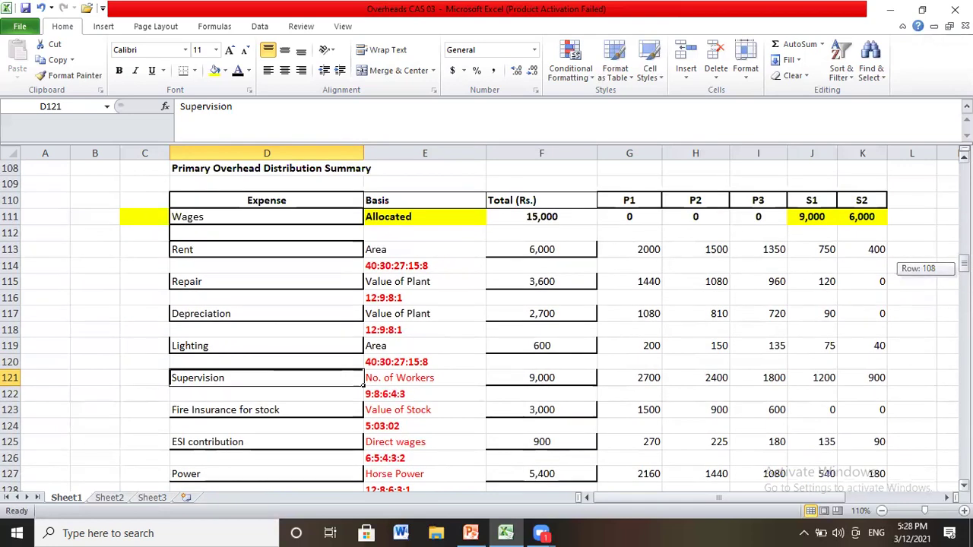
left_click_drag(964, 264, 963, 271)
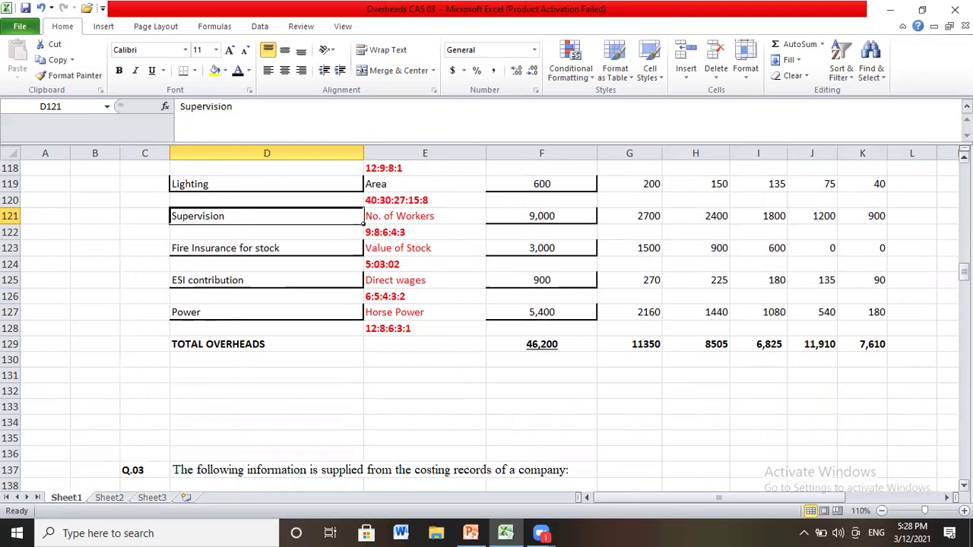
scroll(485, 319, "up", 3)
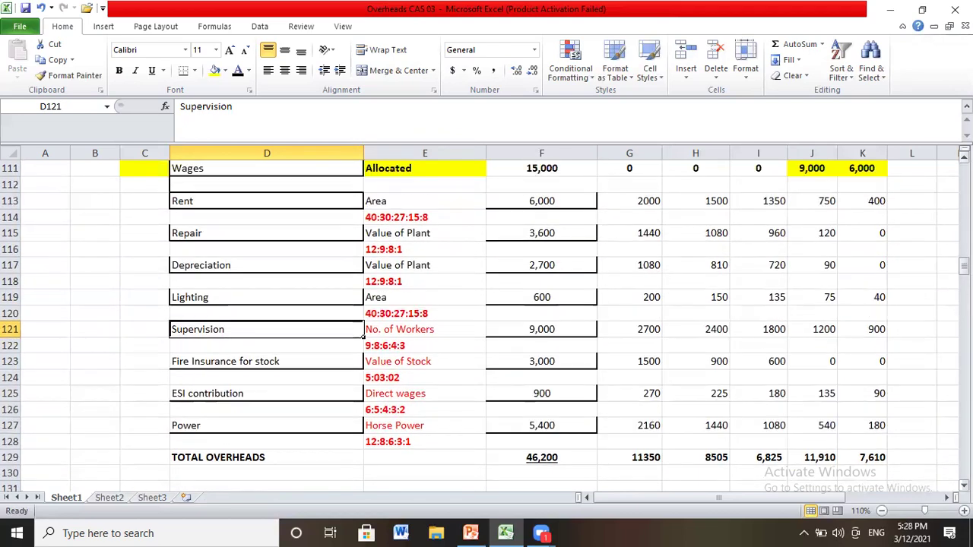